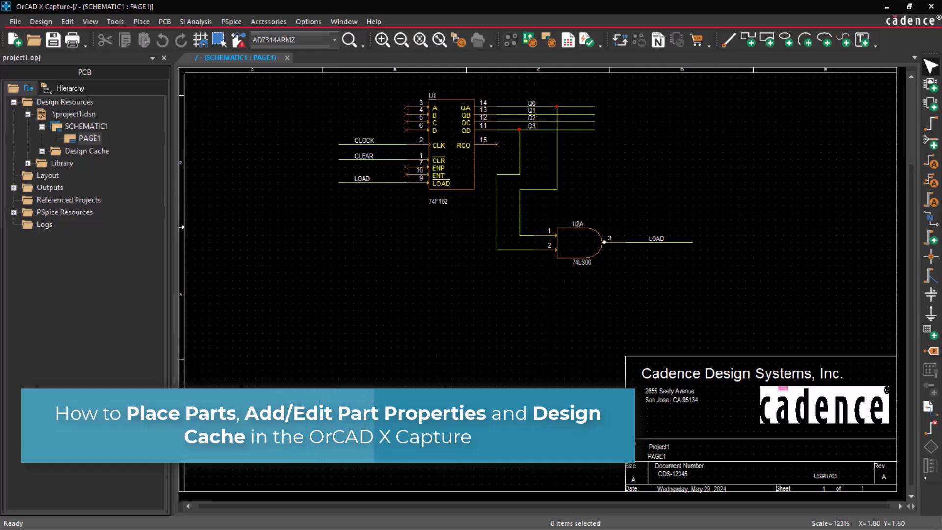
Step: Zoom the schematic from 123% to 218% so the 74F162 and 74LS00 fill the view
key(i)
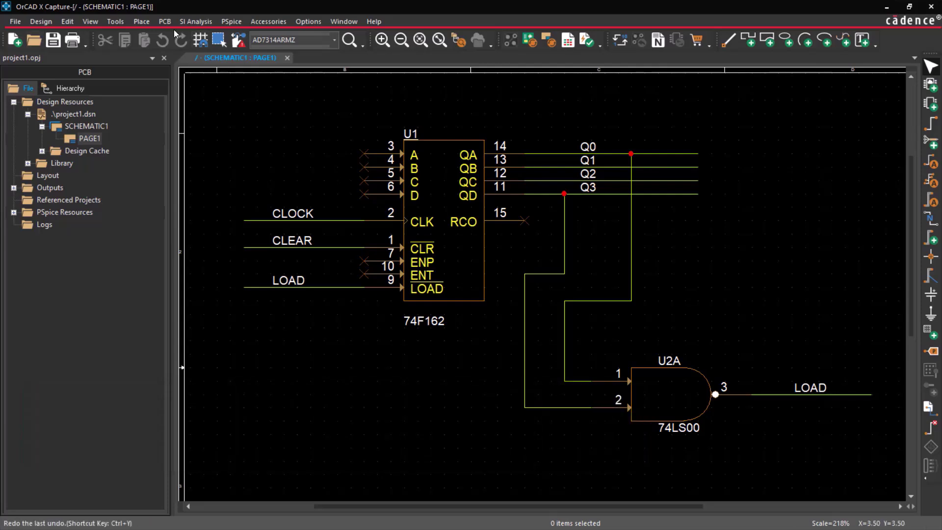
Step: Bring up the Place Part panel listing 74F162 and 74LS00 from Design Cache and PRACTICE_LIB
click(143, 22)
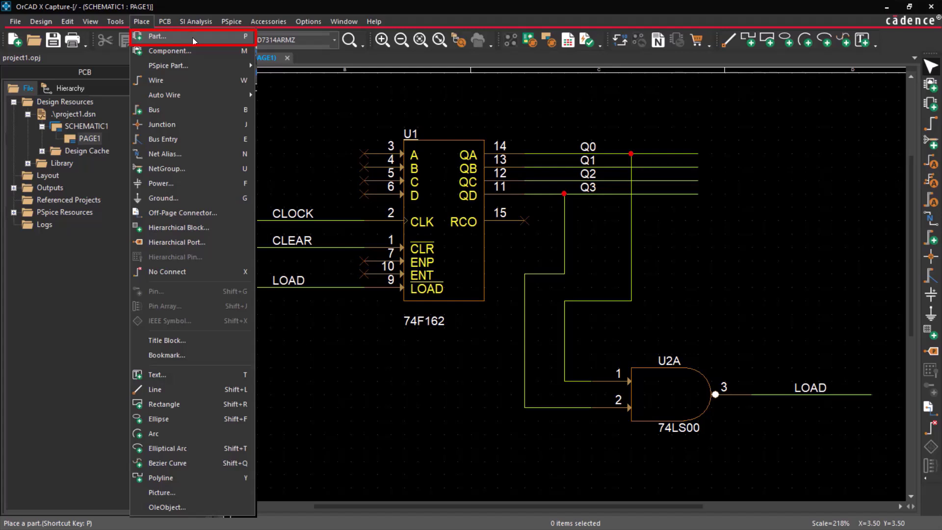
key(Escape)
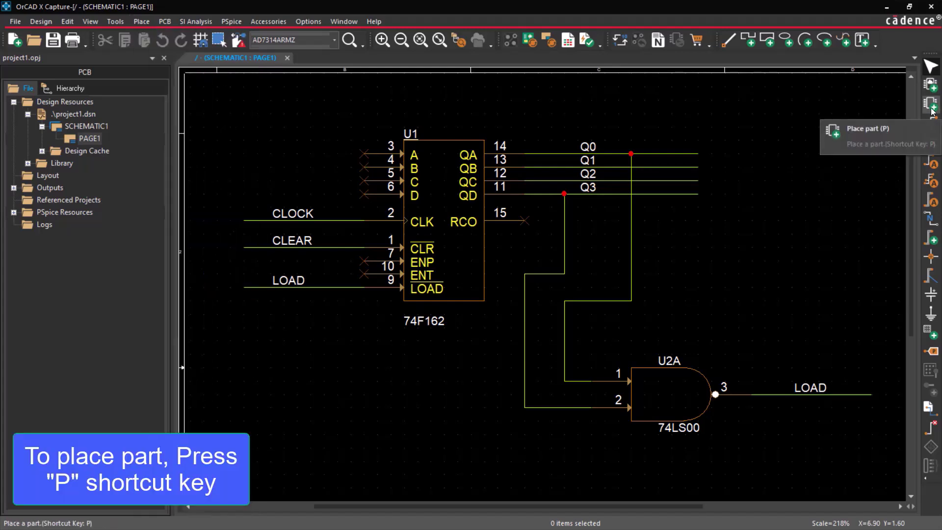
key(p)
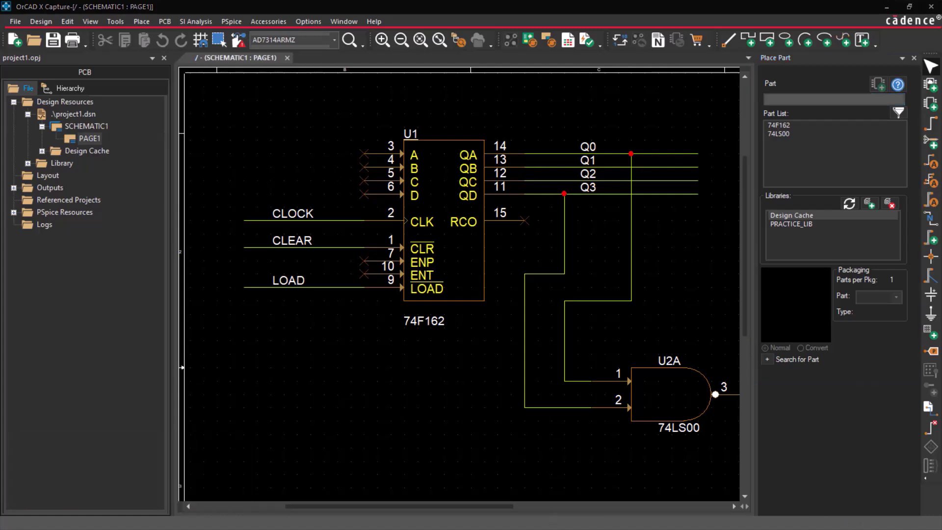
Step: Add the CLASS_LIB.OLB library to the Place Part library list
click(866, 204)
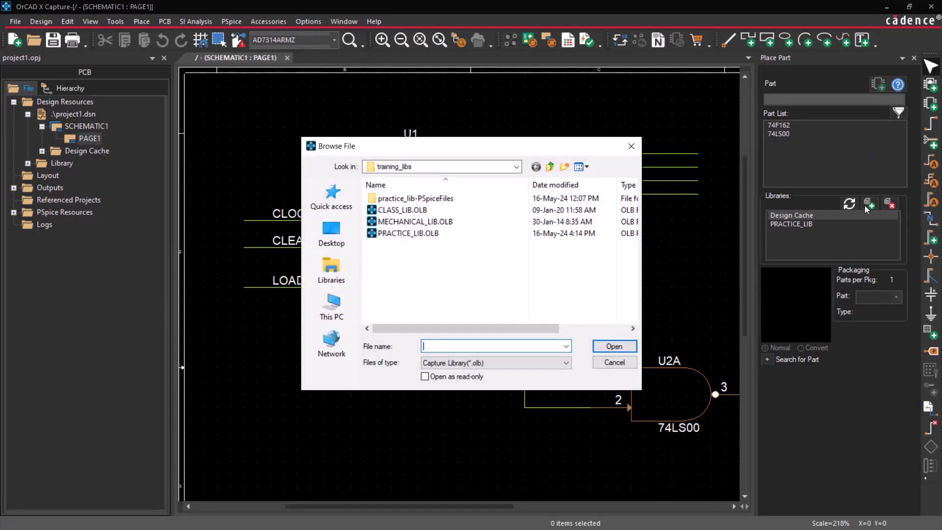
click(462, 209)
double_click(462, 210)
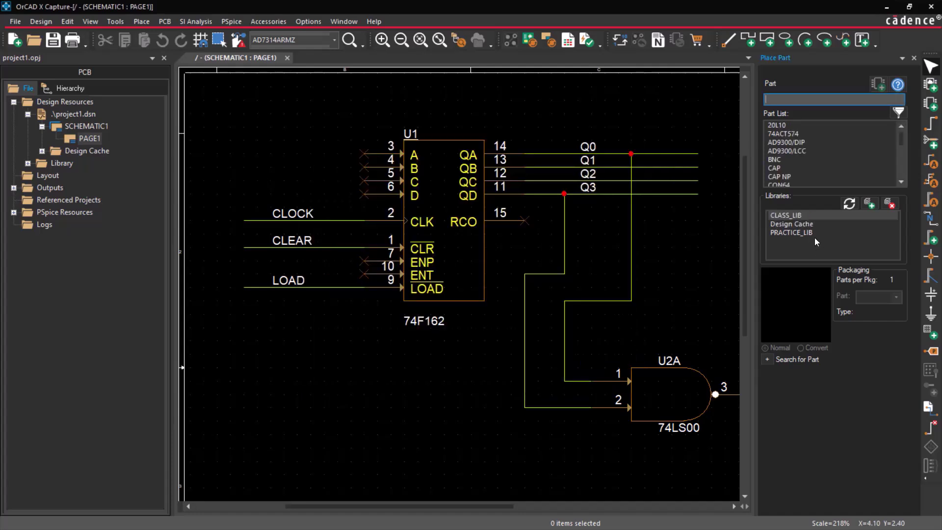
Step: Add the Counter, Discrete and DRAM libraries from the tools\capture\library folder
click(869, 204)
text(C:\Cadence\SPB_23.1\tools\capture\library)
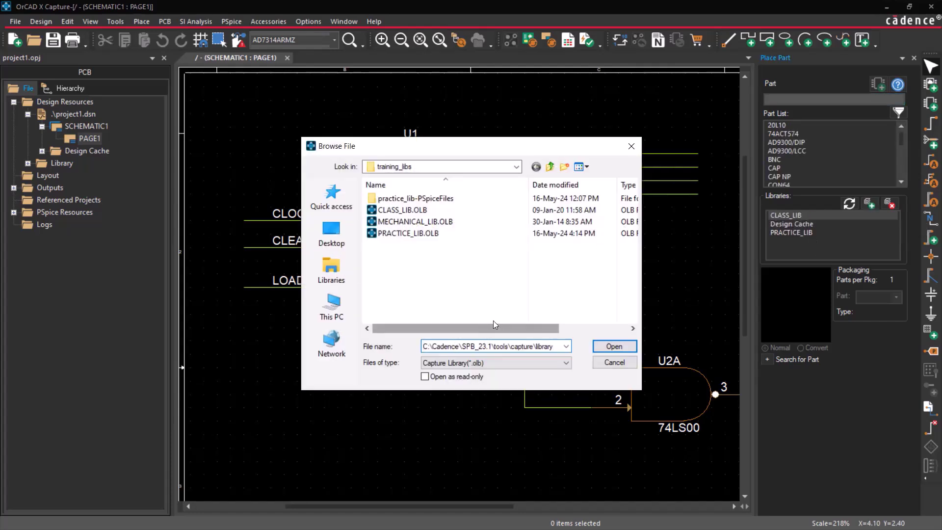
key(Return)
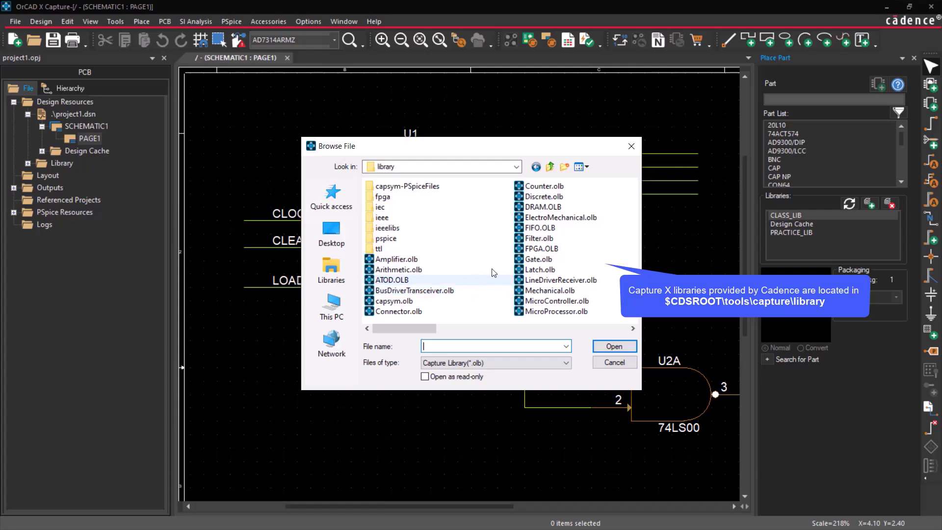
drag(579, 182, 578, 206)
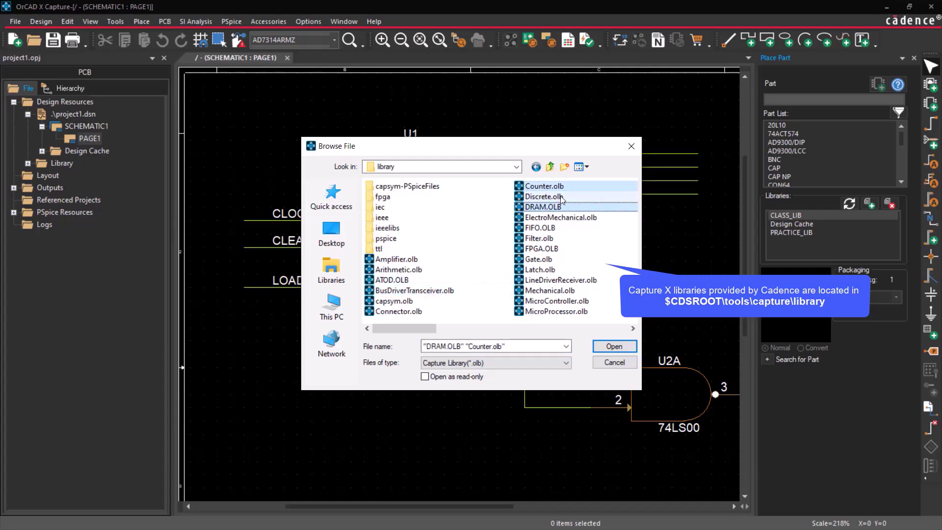
click(627, 347)
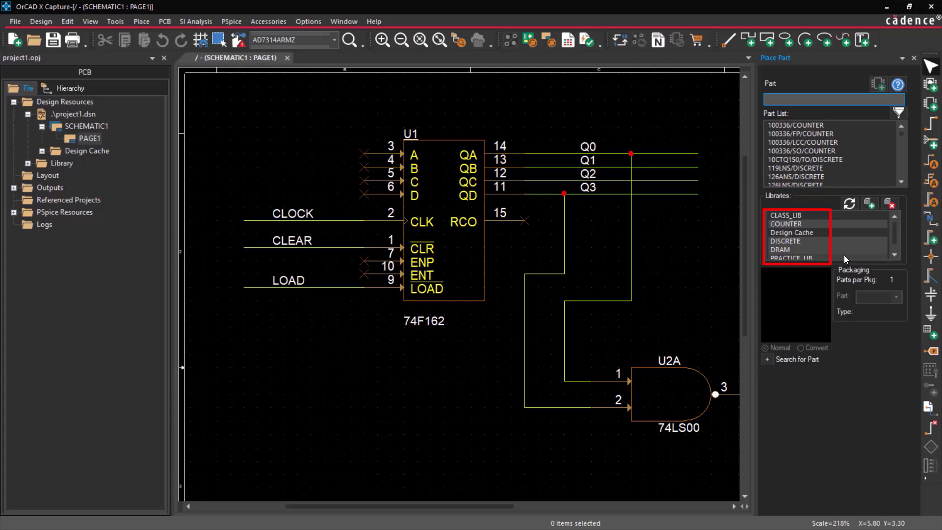
Step: Remove the DRAM and CLASS_LIB libraries from the library list
click(844, 253)
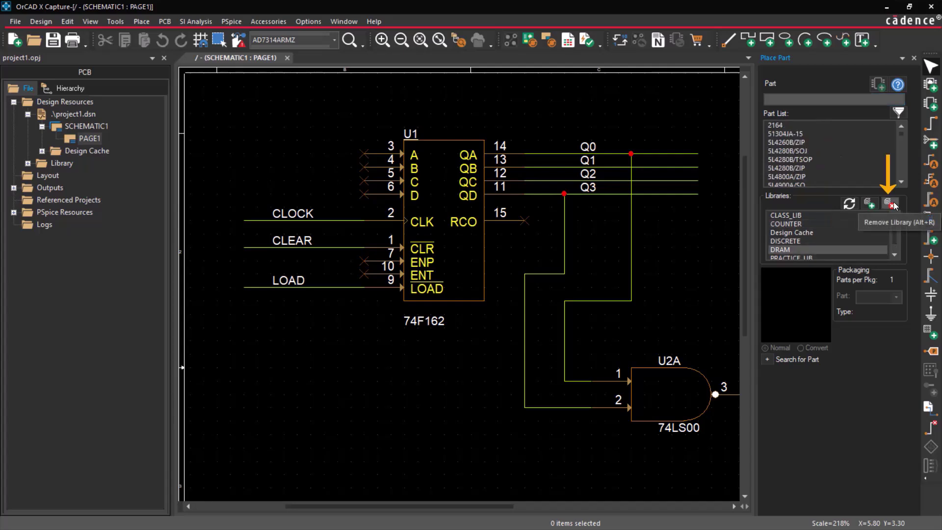
click(893, 205)
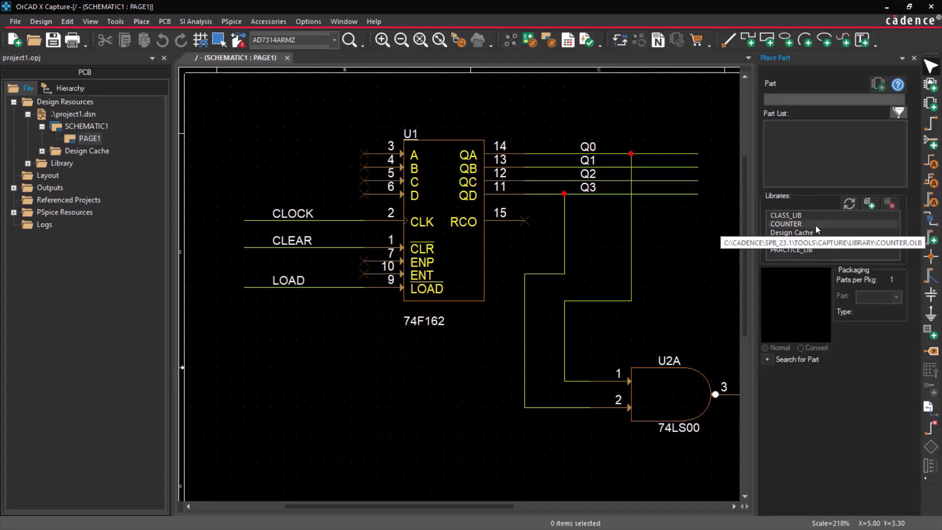
click(892, 205)
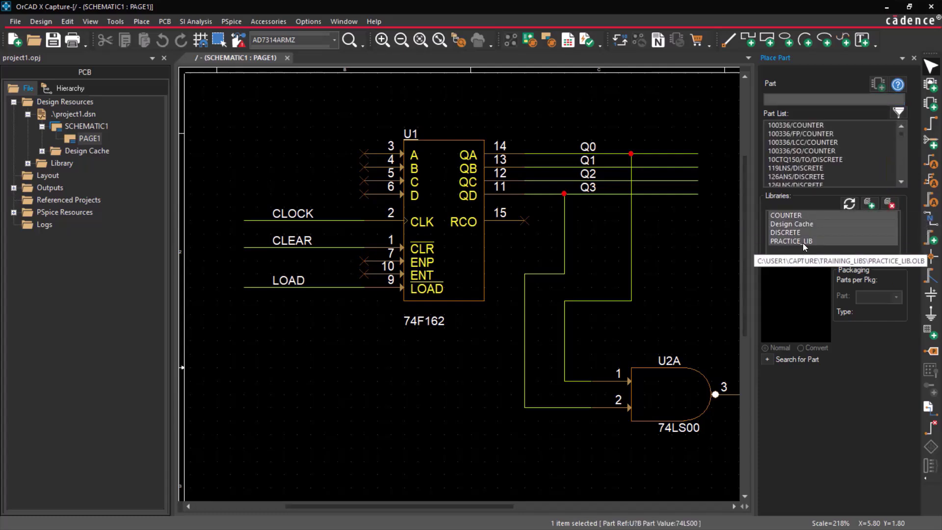
Step: Search for part 74ls00 and keep package section A
click(791, 98)
text(74ls00)
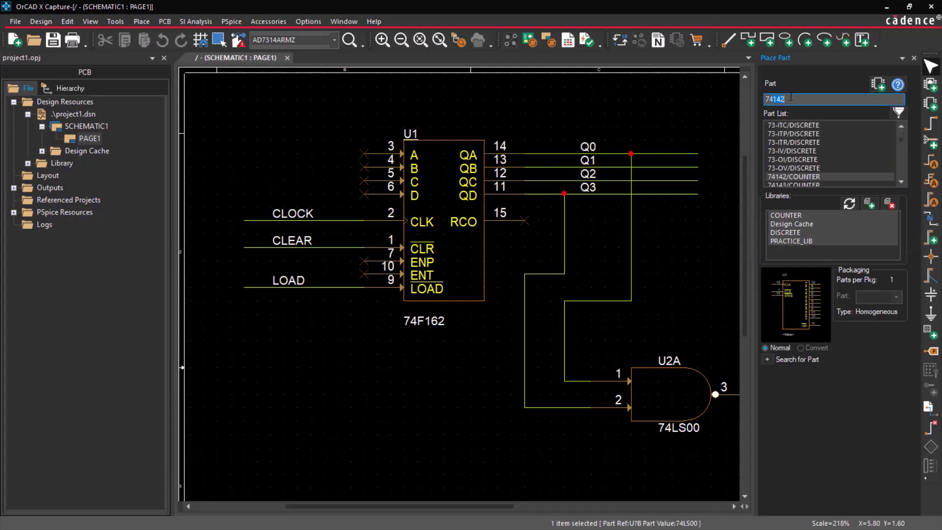
key(Return)
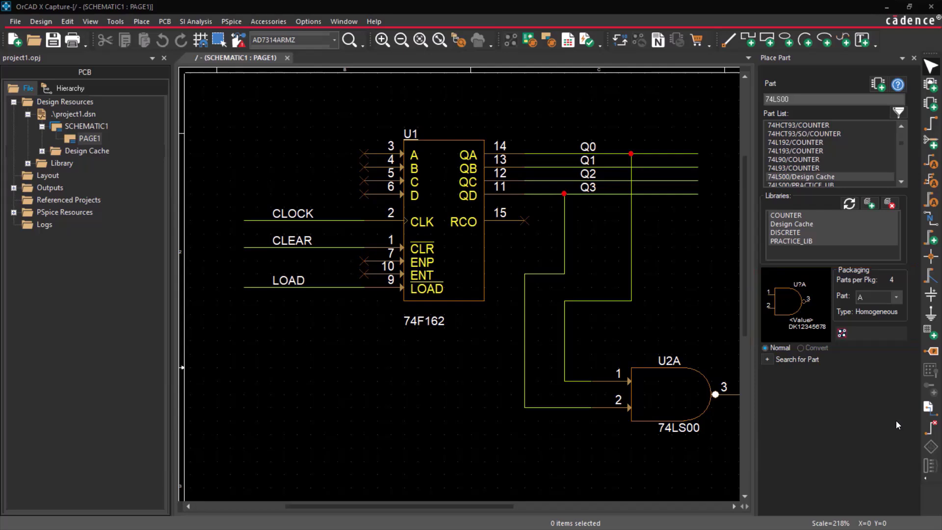
click(898, 298)
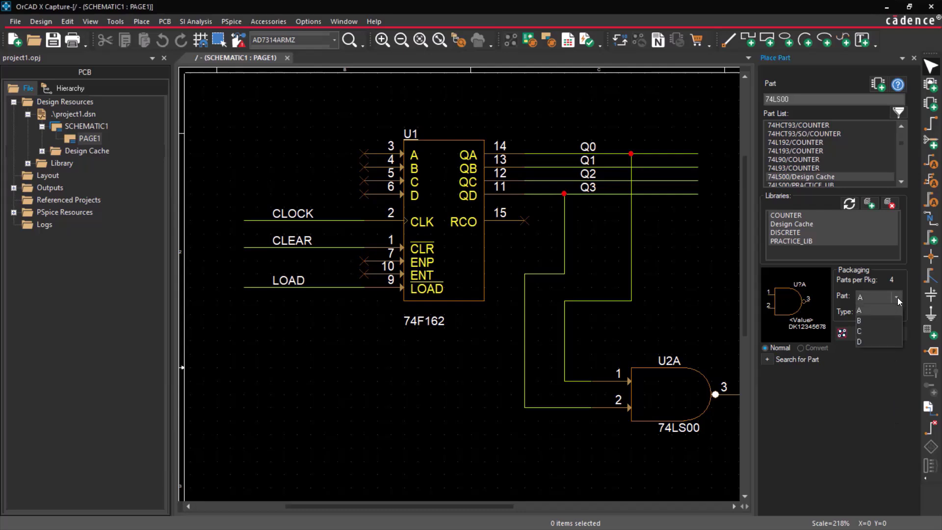
click(881, 366)
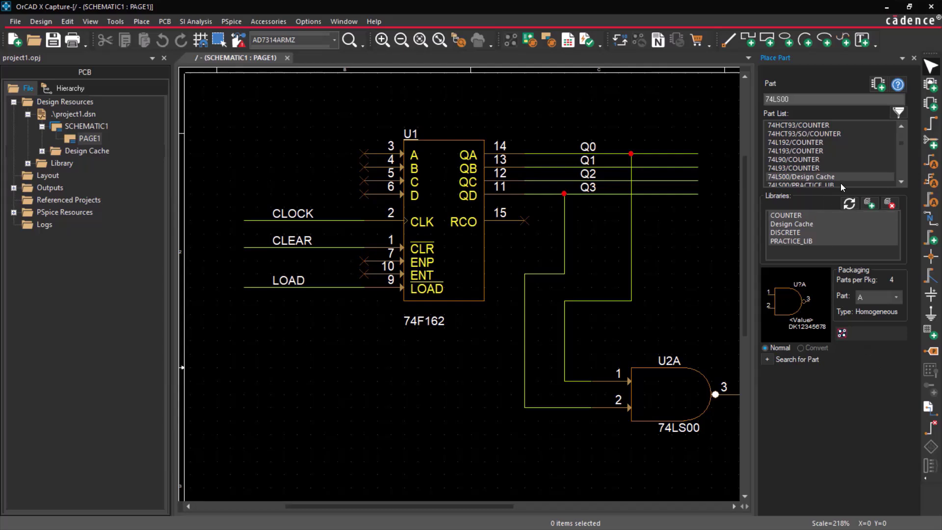
Step: Place a 74LS00 NAND gate below the counter
click(879, 87)
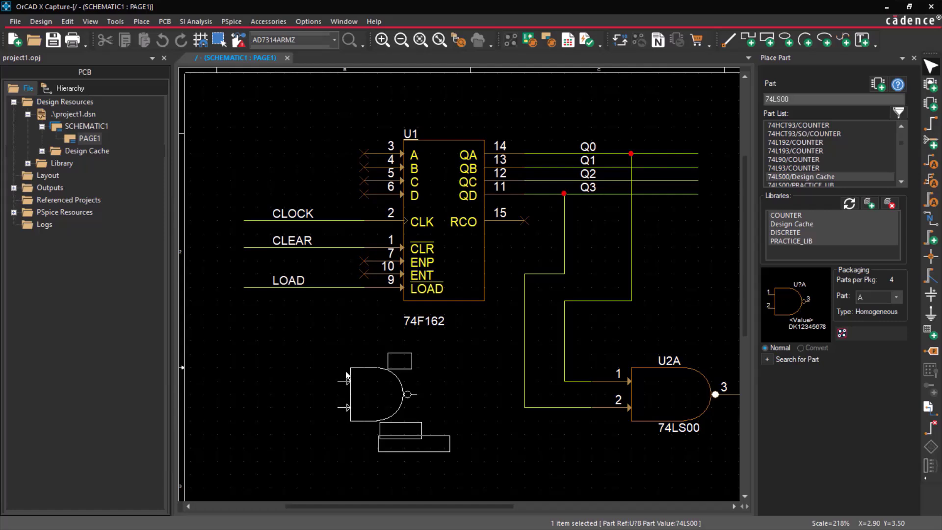
click(346, 376)
ctrl+scroll(296, 317, down, 1)
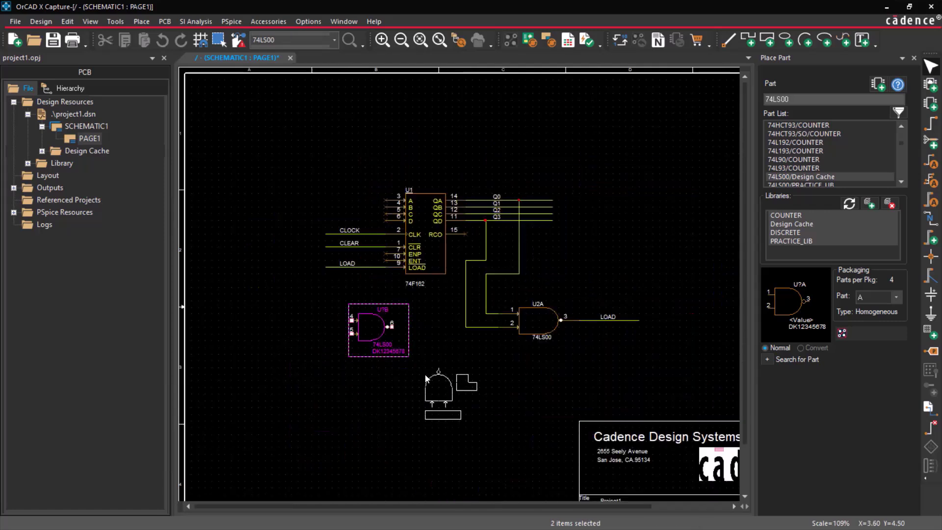
Step: Rotate the next 74LS00 gate to face upward and place it on the sheet
click(67, 21)
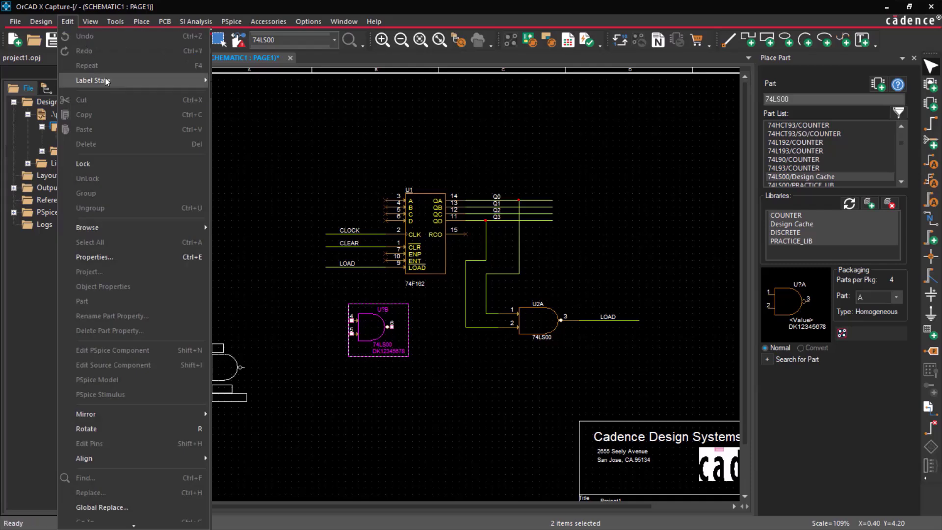
click(117, 429)
key(r)
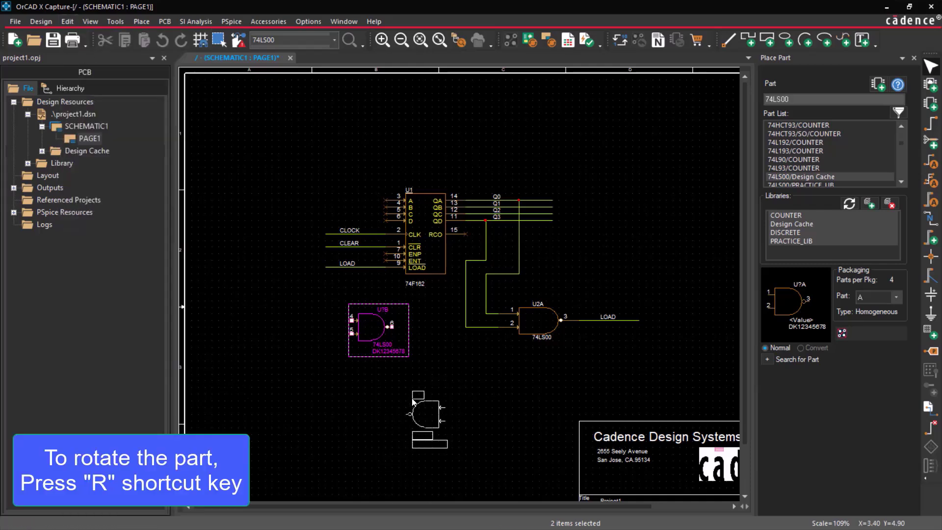
right_click(412, 401)
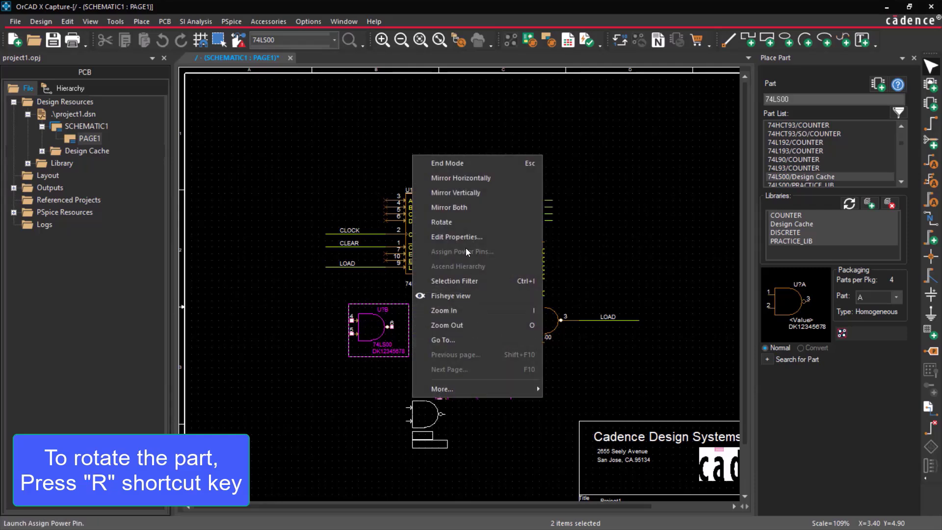
click(466, 225)
click(366, 396)
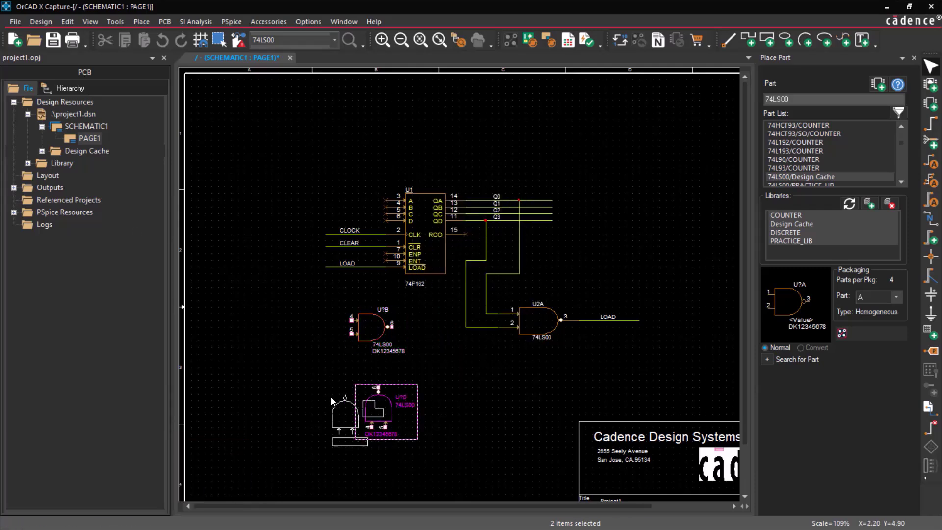
right_click(452, 398)
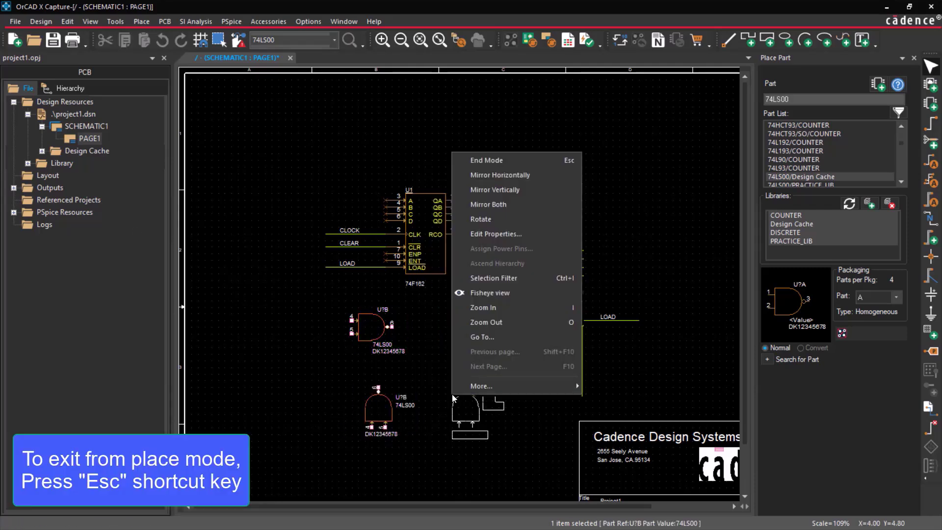
Step: Leave placement mode and search the libraries for the 4 HEADER part
click(520, 160)
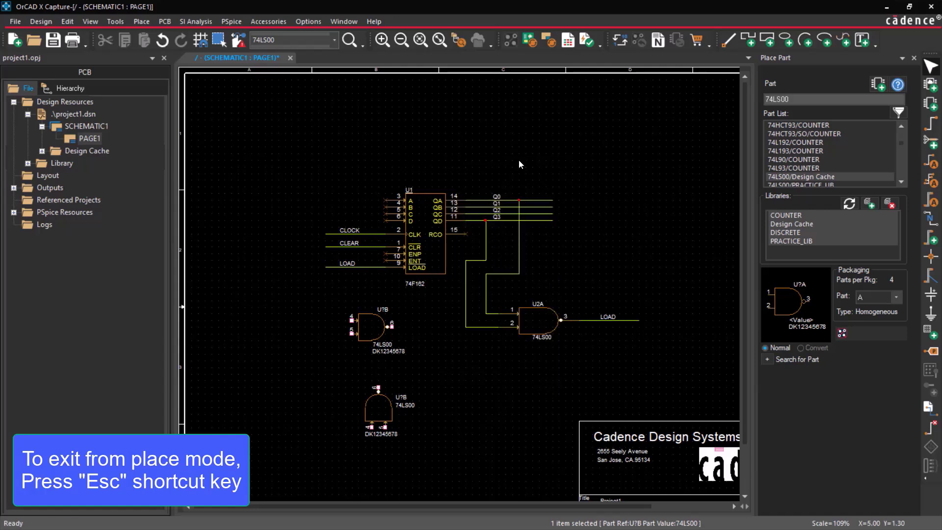
click(768, 360)
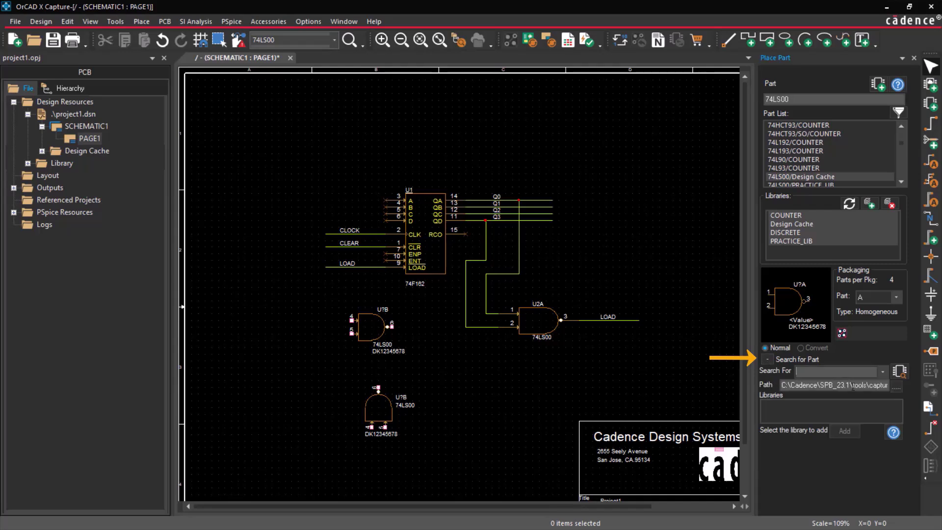
click(896, 386)
click(800, 454)
click(819, 369)
text(4 HEADER)
key(Return)
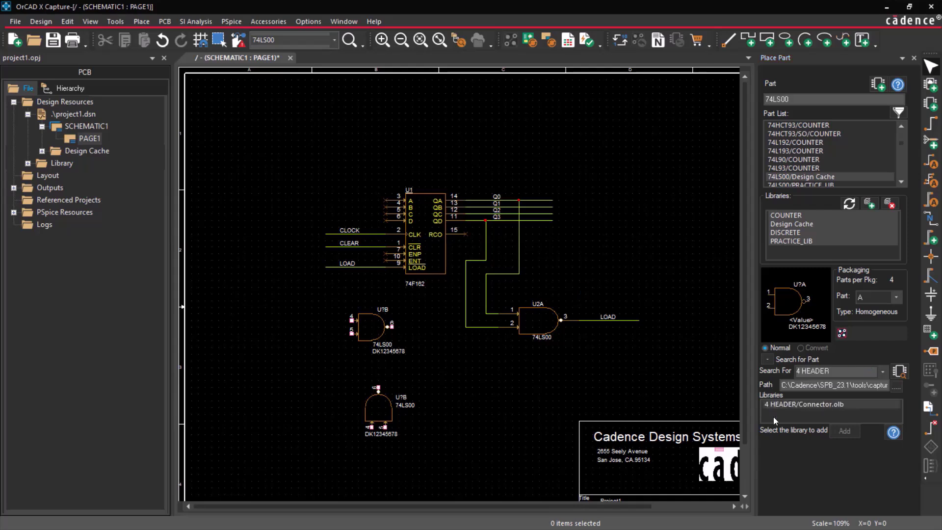
Step: Add Connector.olb to the design and start placing its 4 HEADER part
click(784, 409)
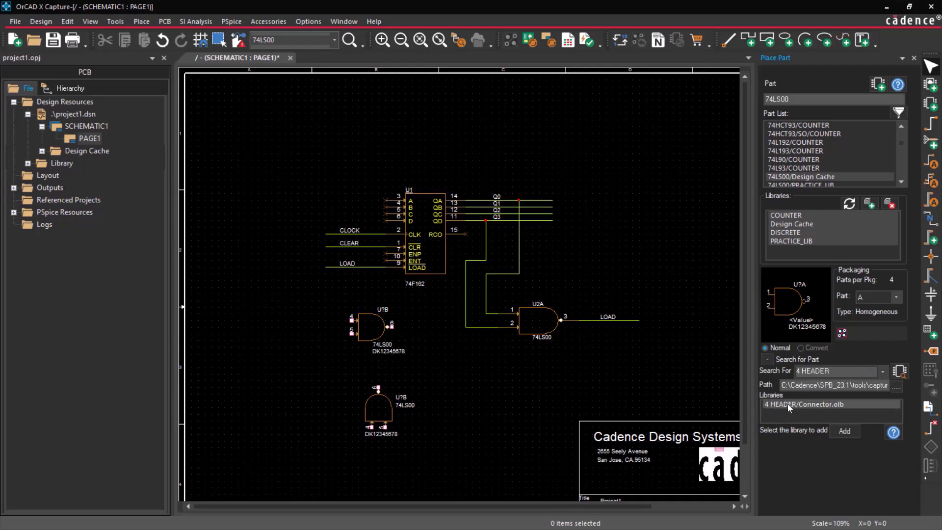
click(840, 427)
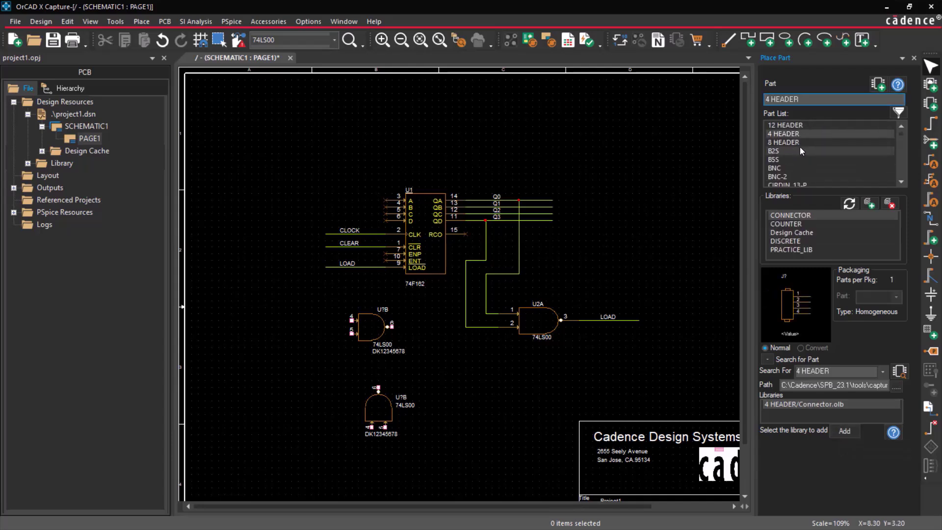
double_click(817, 134)
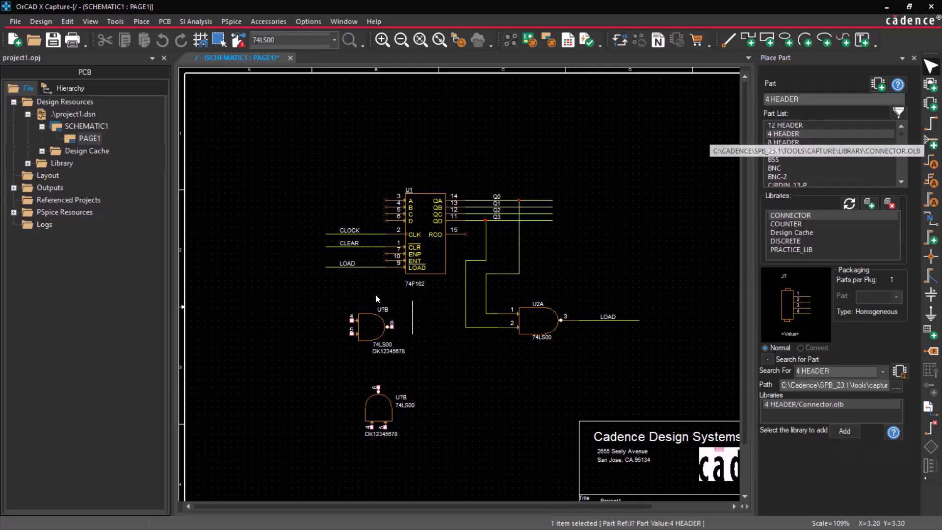
Step: Place the 4 HEADER, rename it J1, then delete it along with both U?B gates
click(265, 227)
key(Escape)
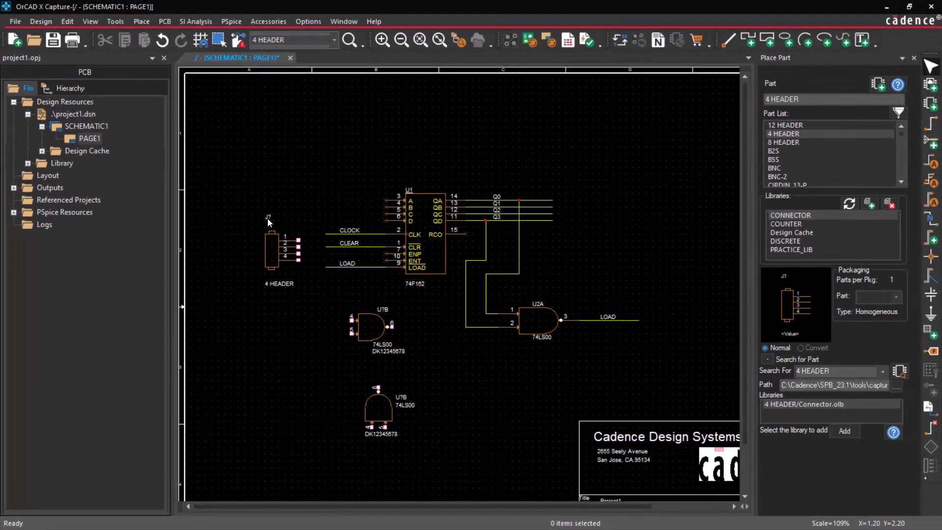
click(198, 80)
double_click(269, 220)
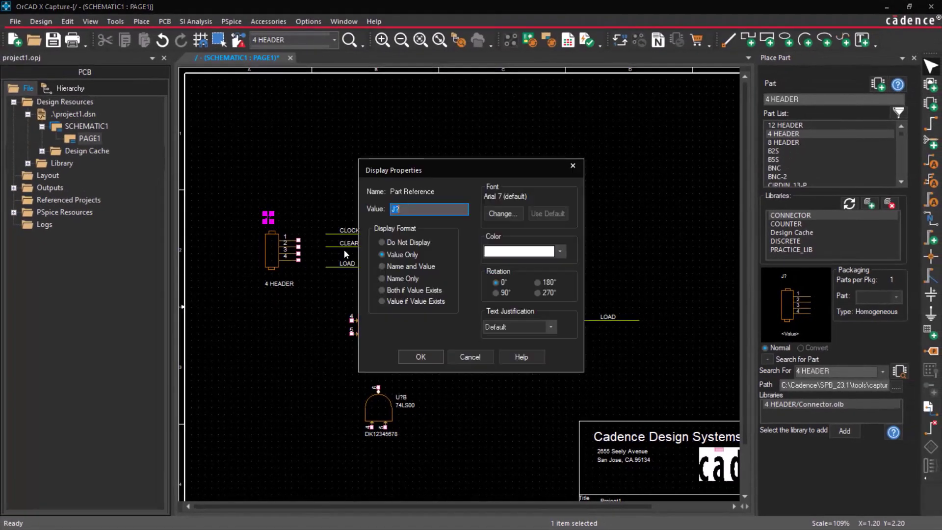
text(J1)
key(Return)
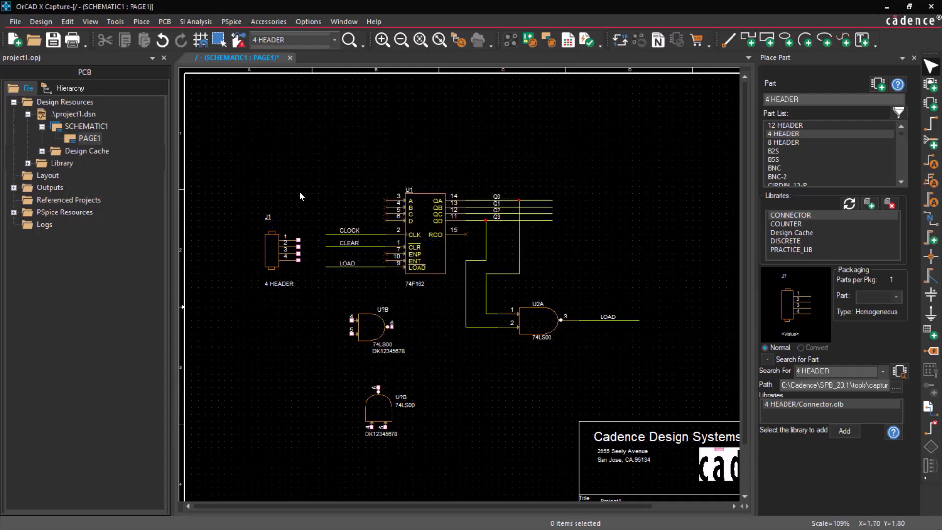
drag(231, 185, 432, 456)
key(Delete)
key(Delete)
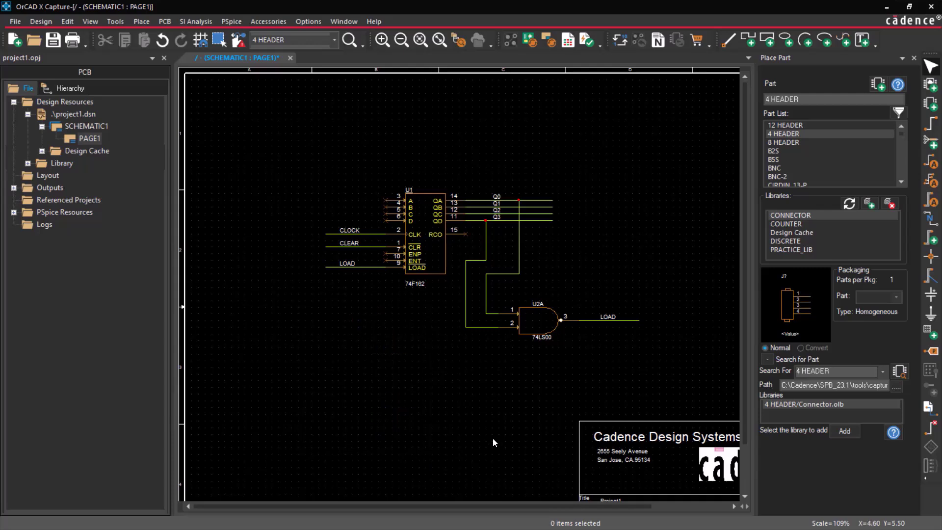
Step: Check 'Automatically reference placed parts' on the Preferences Miscellaneous tab
click(303, 22)
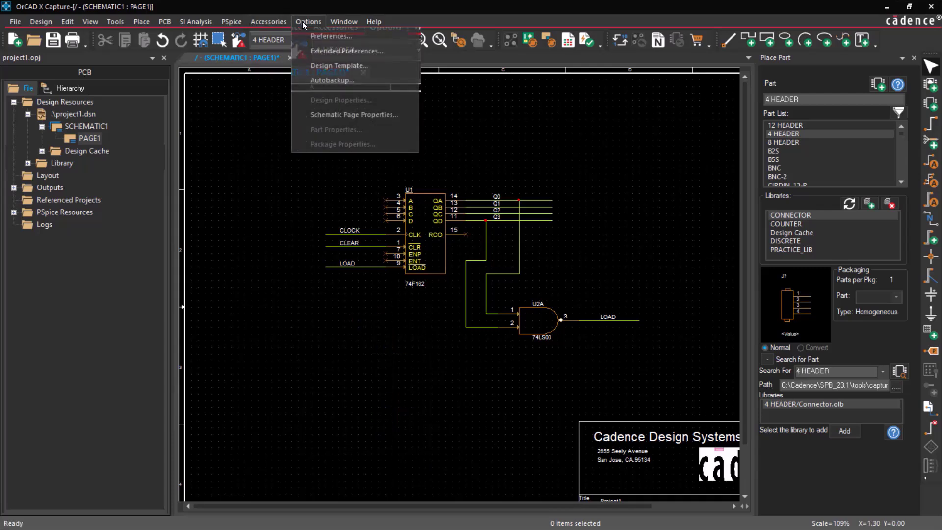
click(361, 38)
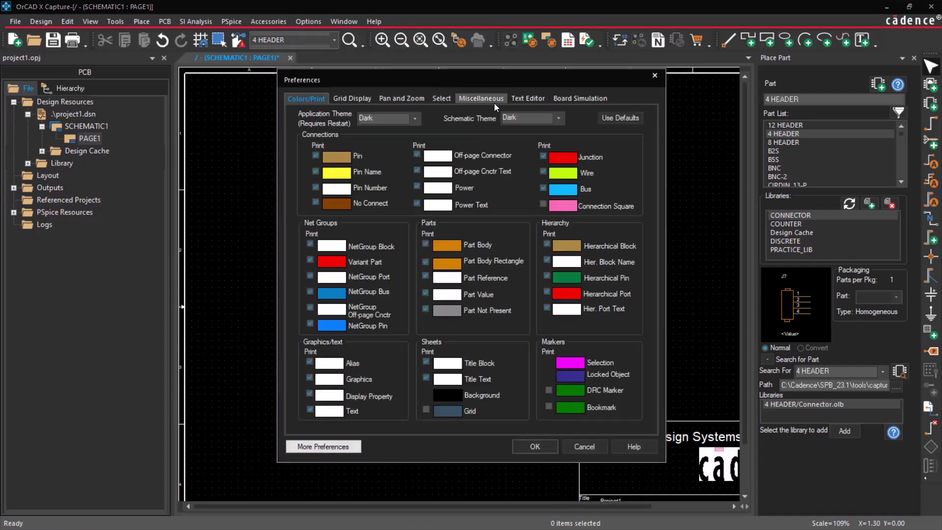
click(481, 98)
click(528, 233)
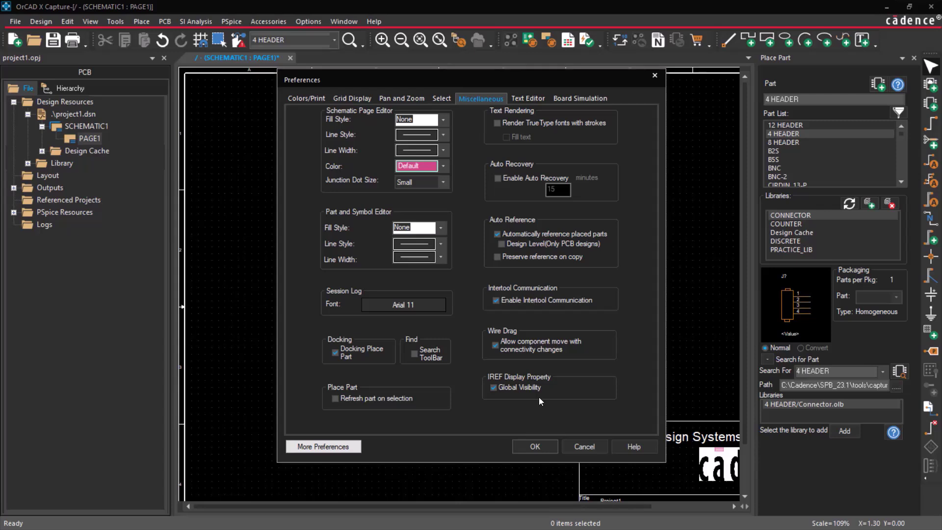
Step: Apply the preference and place a 4 HEADER left of CLOCK, CLEAR and LOAD, auto-referenced J1
click(540, 446)
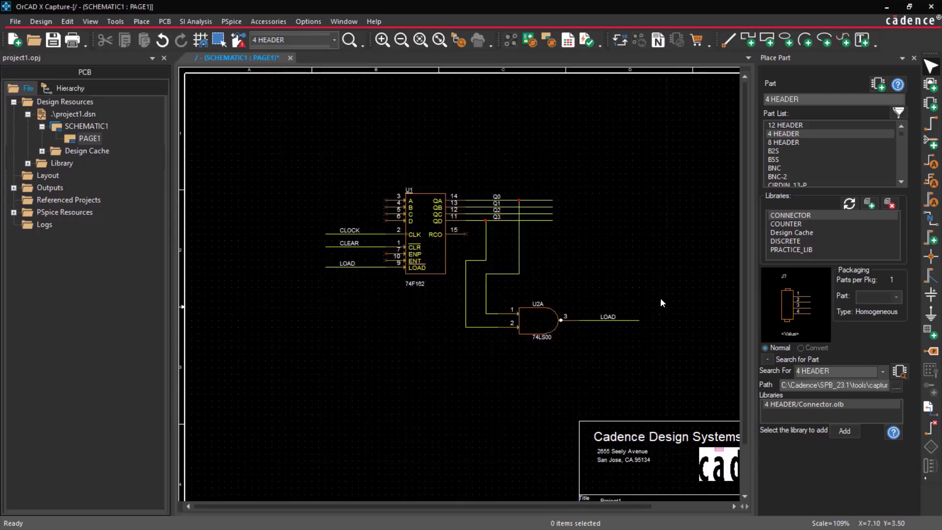
double_click(808, 134)
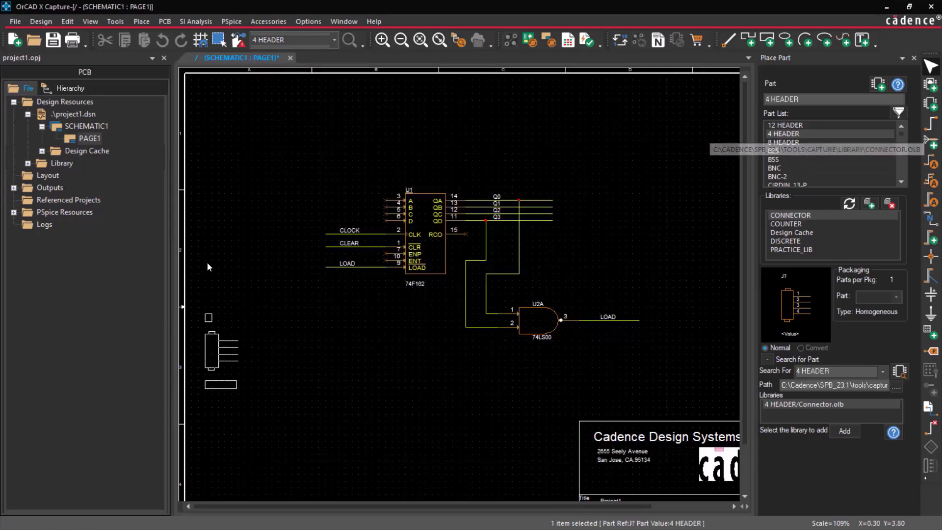
click(269, 225)
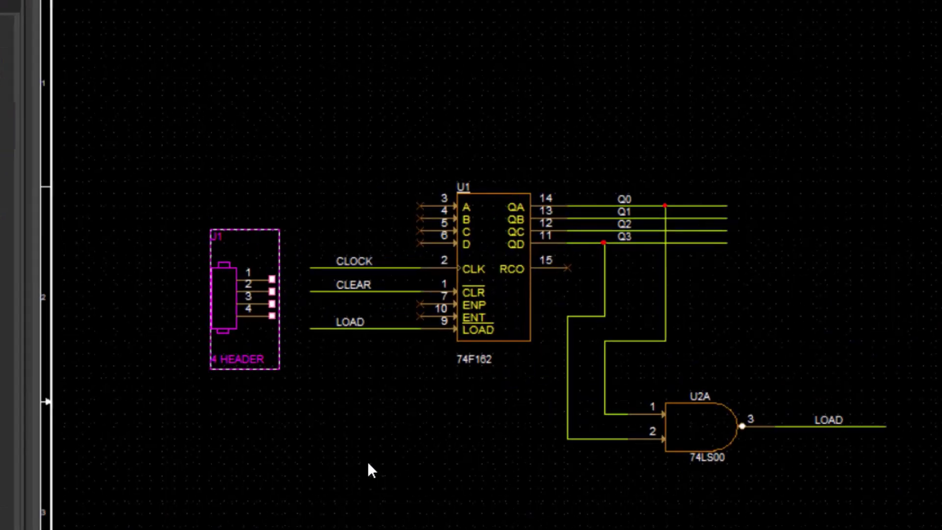
key(Escape)
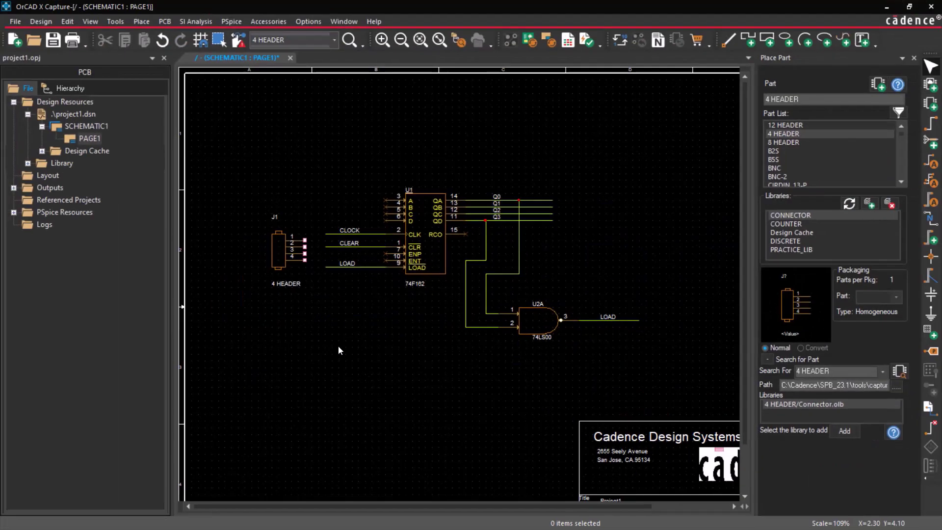
key(Down)
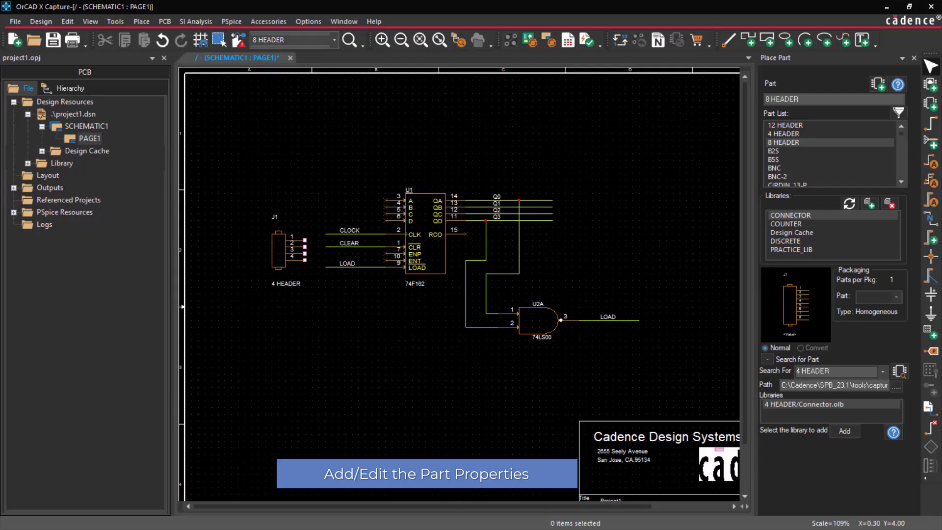
Step: Open header J1's properties in the Property Editor
right_click(282, 250)
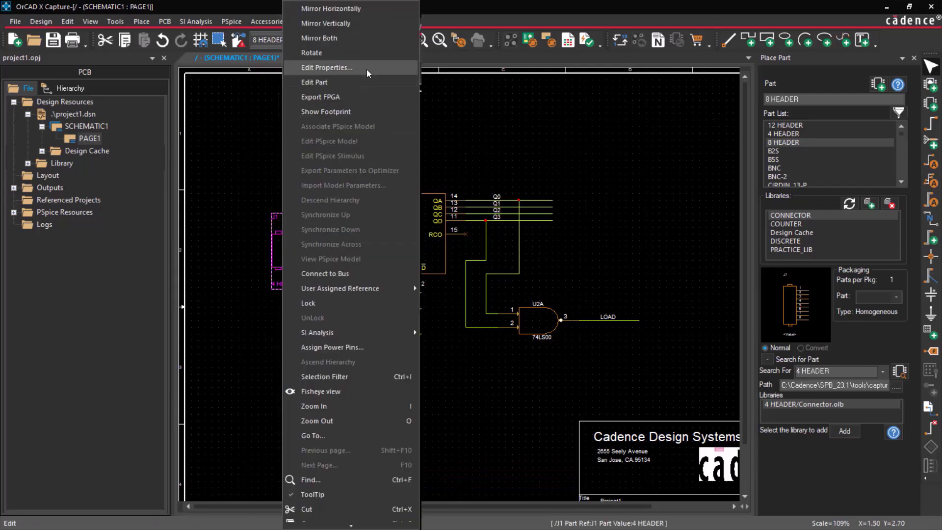
click(366, 69)
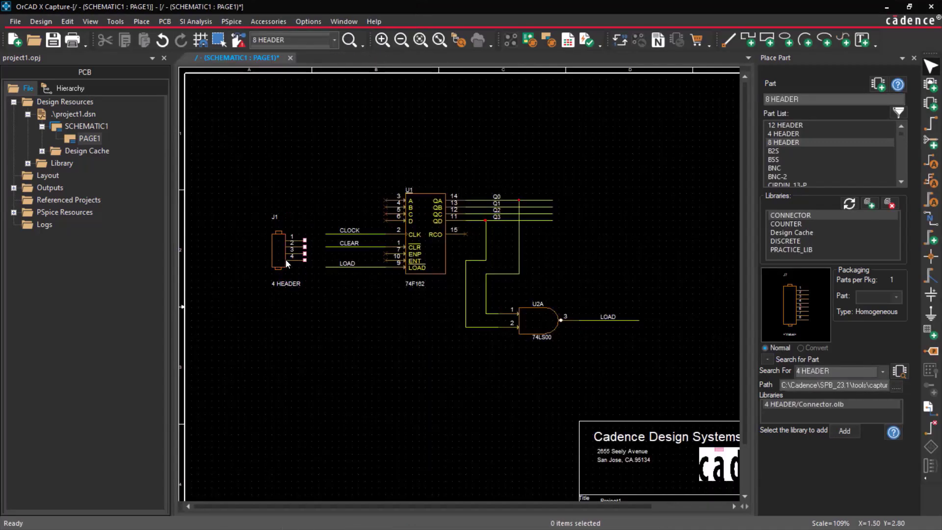
double_click(278, 254)
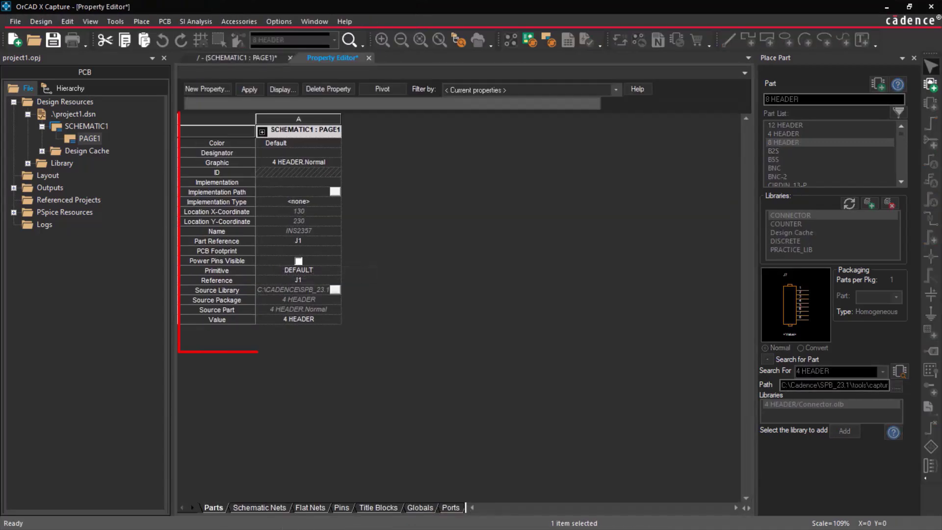
Step: Set J1's PCB Footprint to HEADER4 and accept the undo warning
click(323, 249)
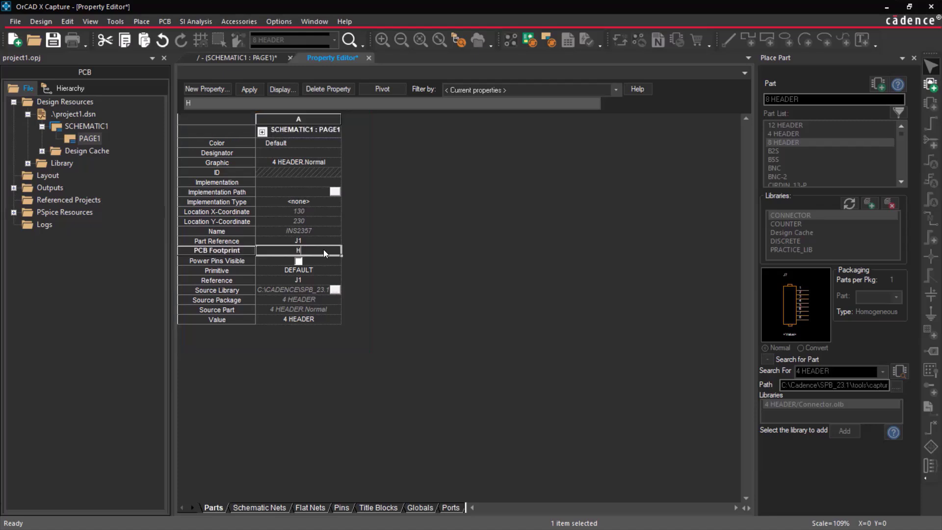
text(HEADER4)
key(Return)
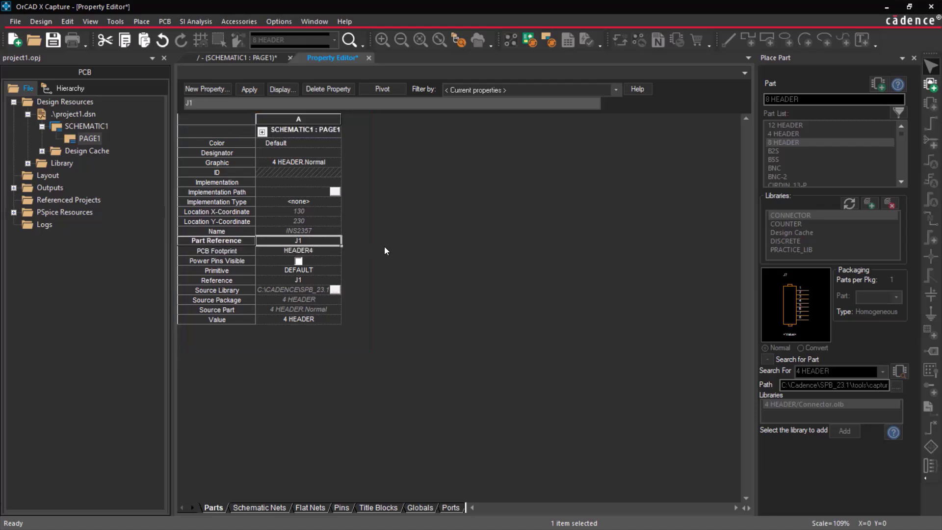
click(445, 286)
click(502, 288)
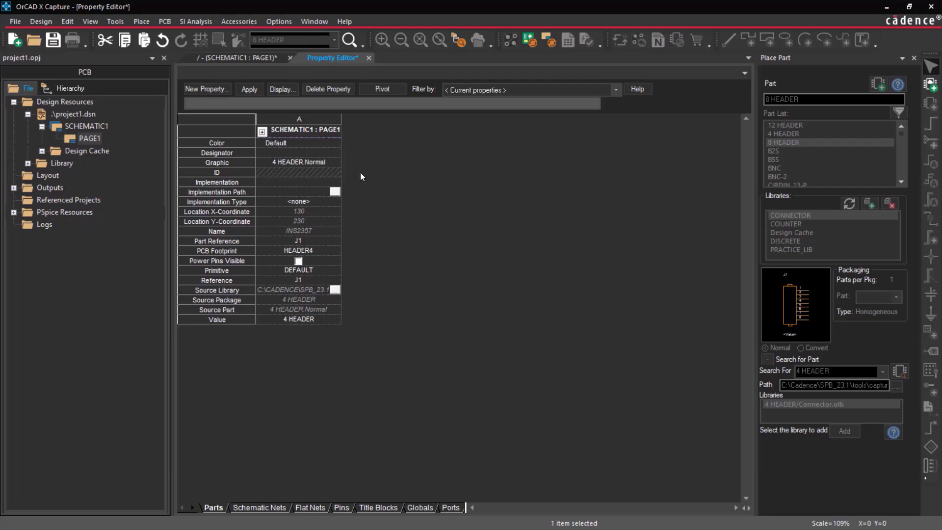
Step: Add a DESCRIPTION property with value '4-Pin Header' to J1
click(227, 90)
text(DESCRIPTION)
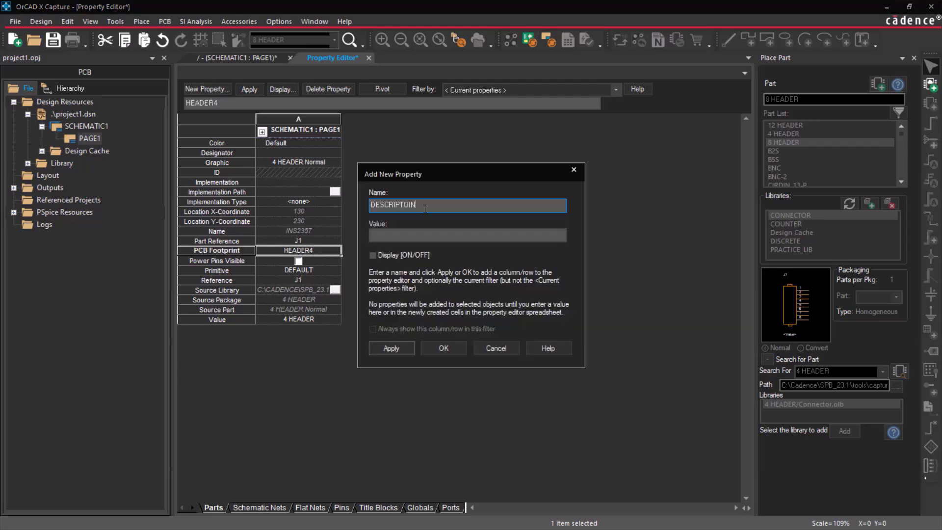
key(Tab)
text(4-Pin Header)
click(444, 348)
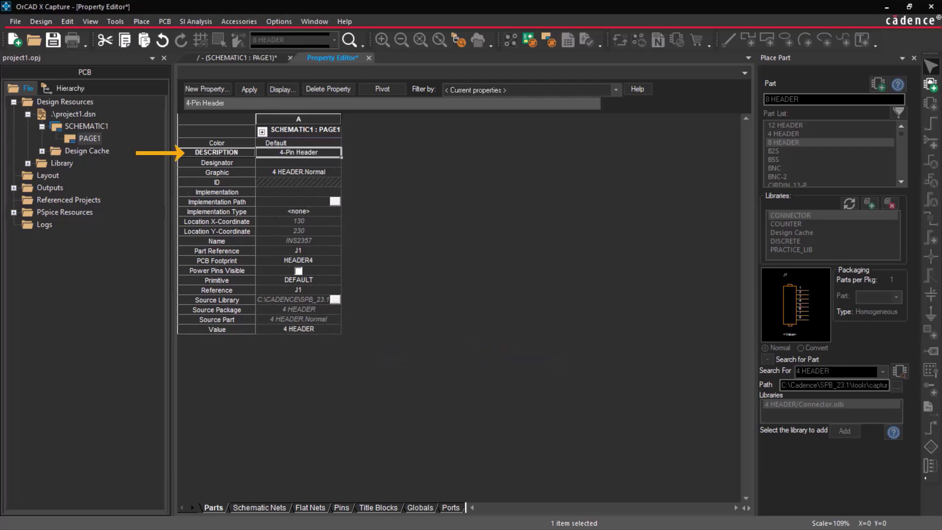
Step: Set the DESCRIPTION property's display to Value Only
click(297, 93)
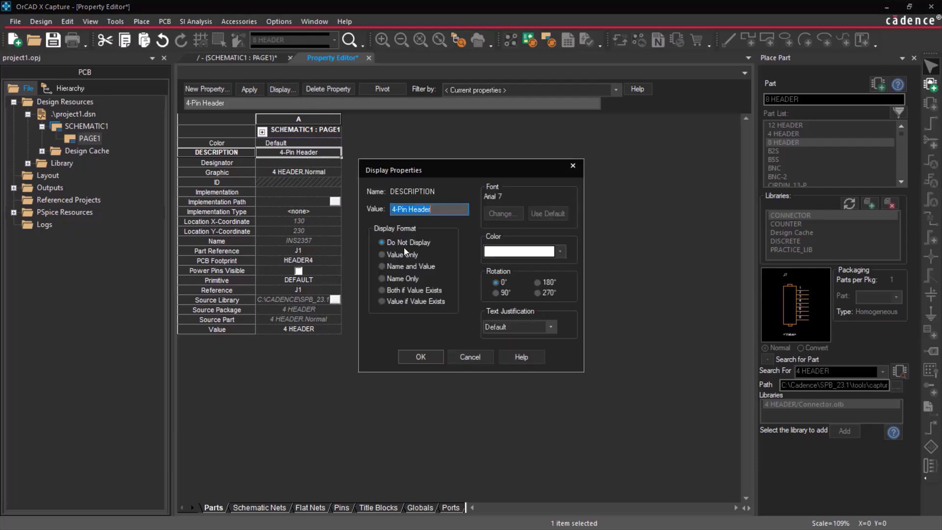
click(411, 260)
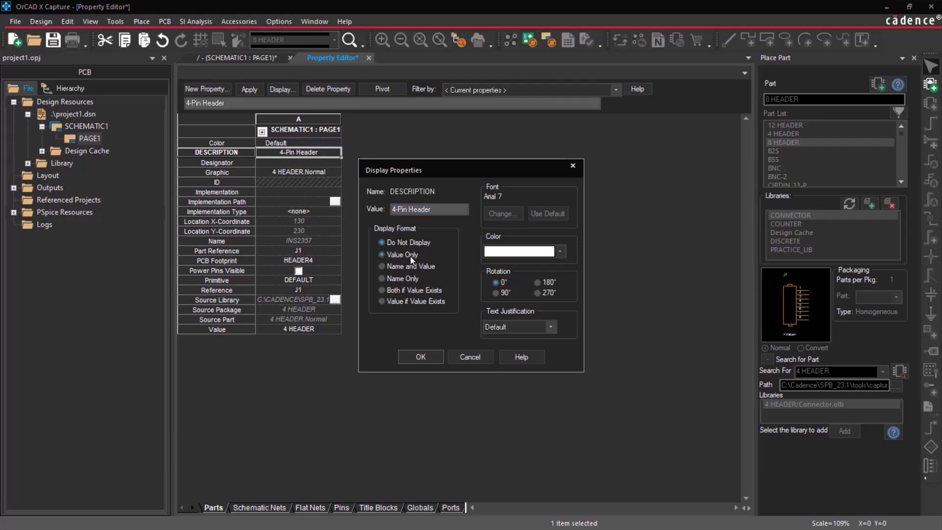
click(428, 357)
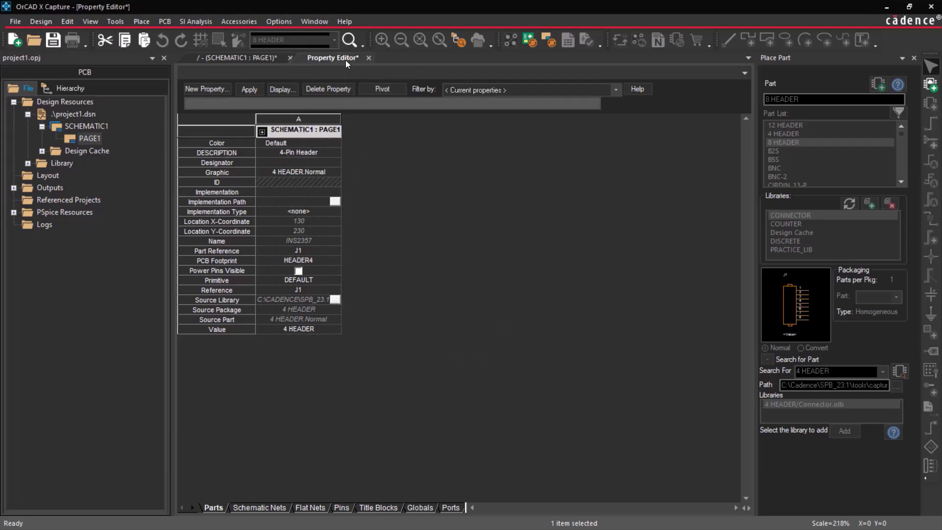
Step: Save and close the Property Editor, then check the 4-Pin Header text on the schematic
right_click(345, 60)
click(372, 70)
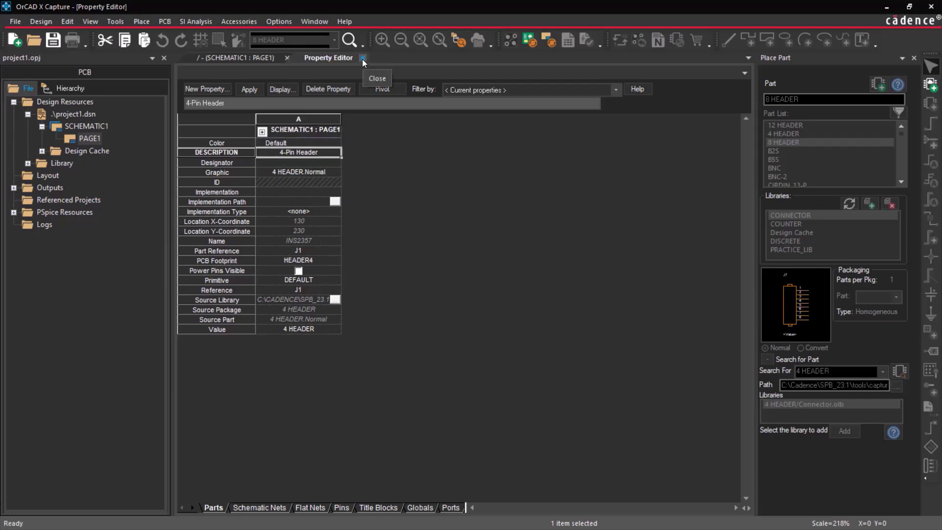
click(368, 58)
double_click(400, 289)
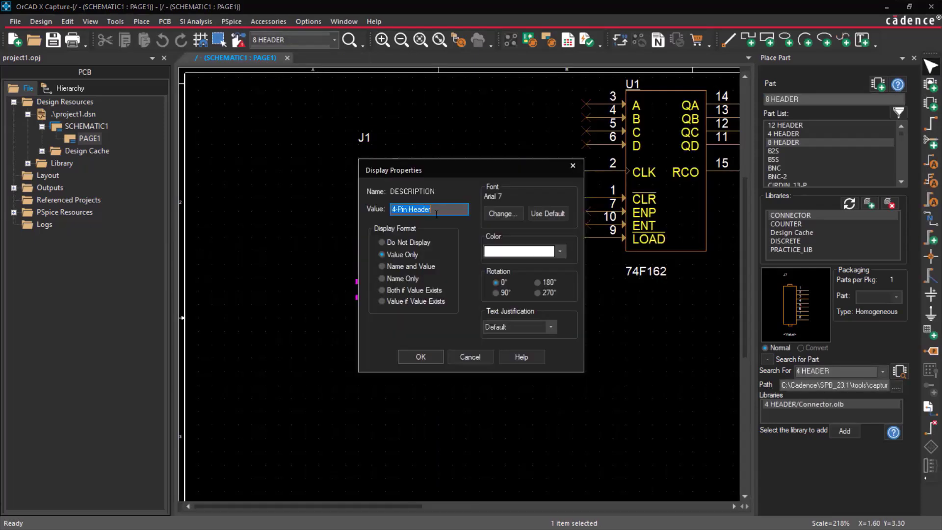
click(466, 358)
click(416, 376)
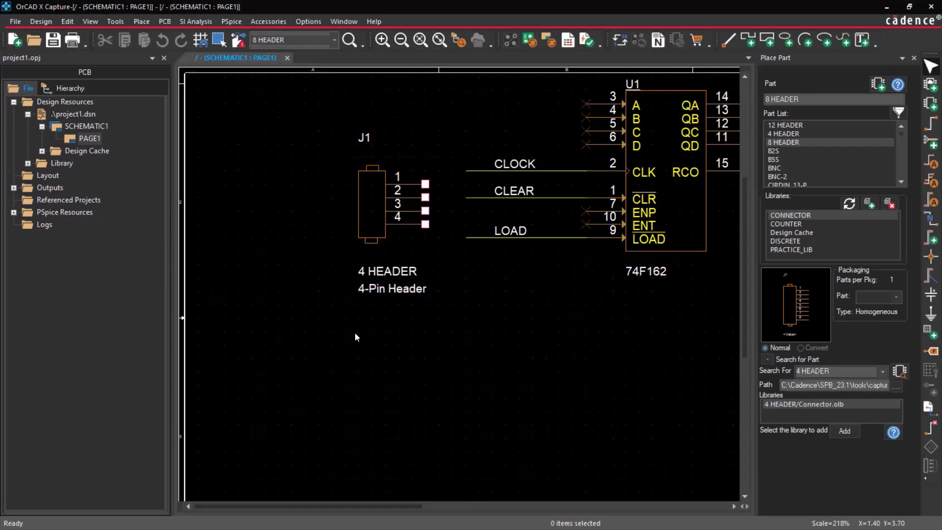
Step: Under the Allegro PCB Designer filter, set J1's ALT_SYMBOLS to HEADER_4pin
double_click(375, 214)
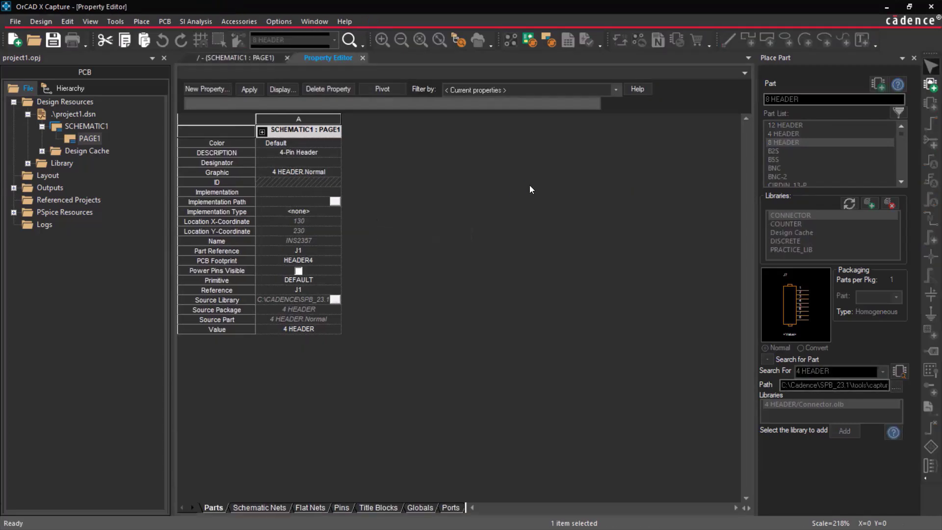
click(519, 90)
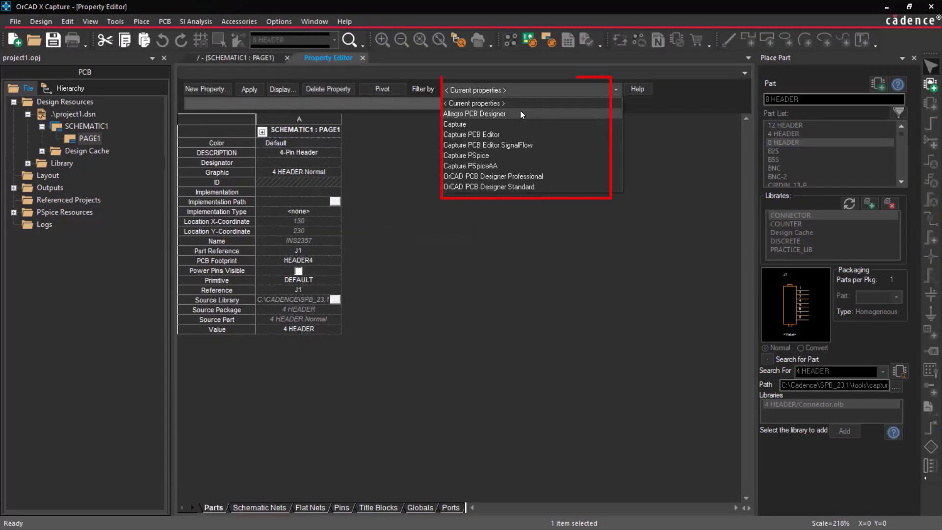
click(520, 113)
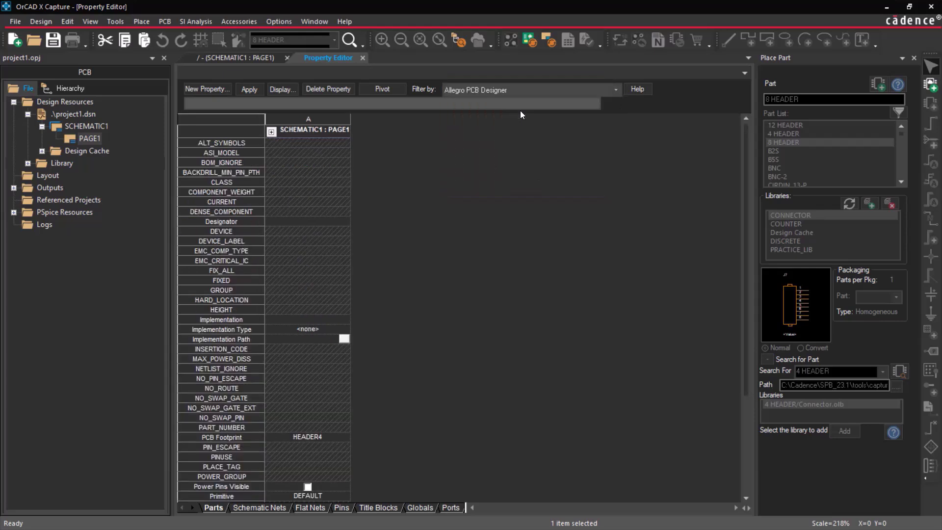
click(304, 144)
text(HEADER_4)
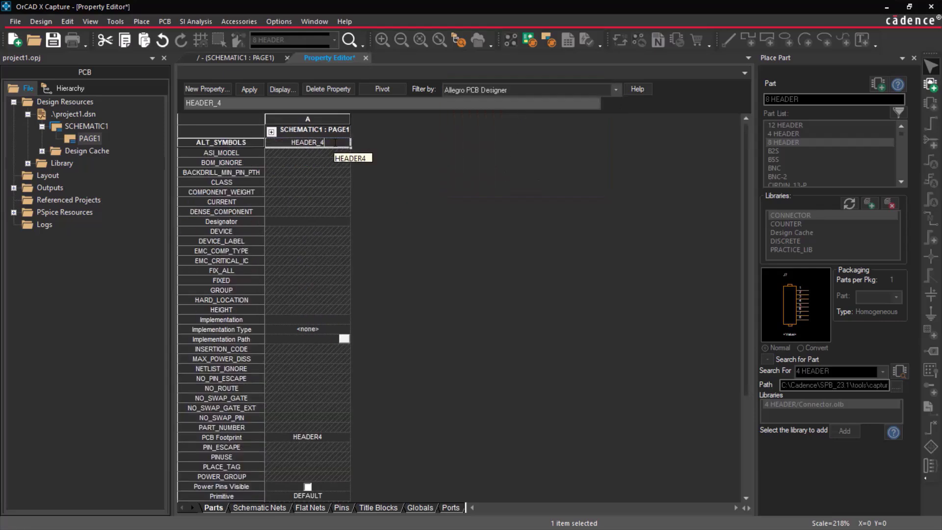
text(pin)
Step: Switch the property filter back to Current properties and restore the vertical grid
click(534, 93)
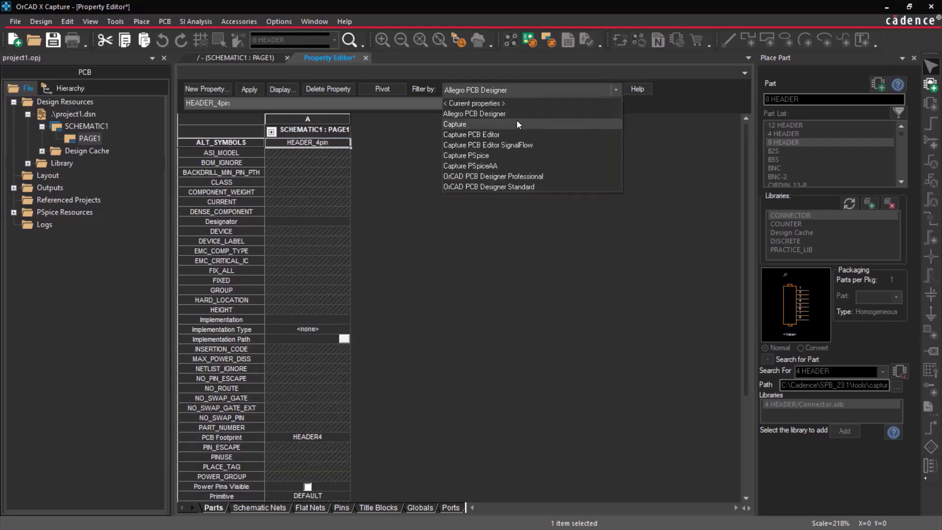
click(515, 103)
click(402, 90)
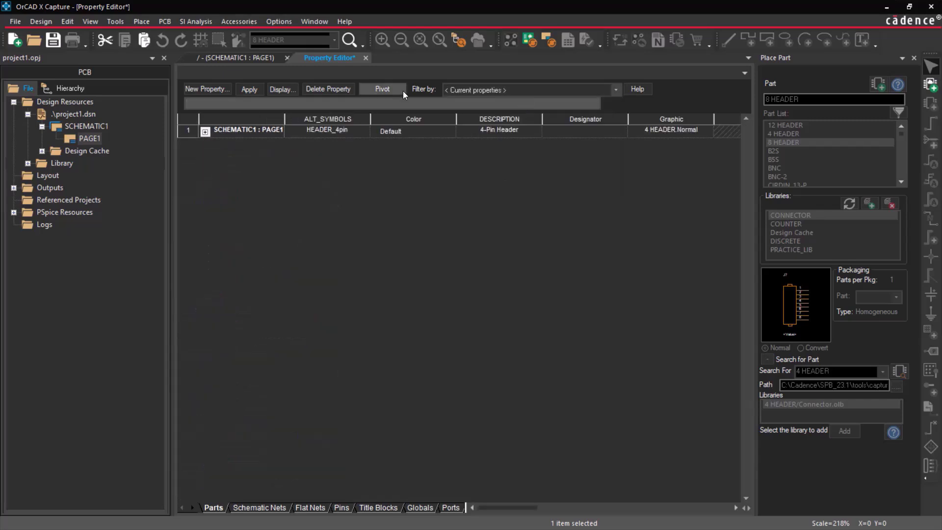
click(403, 91)
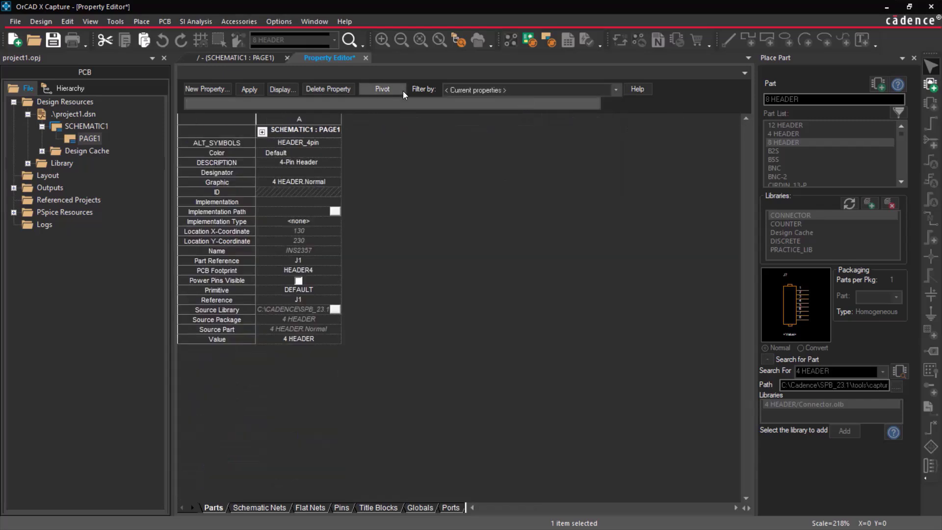
click(402, 91)
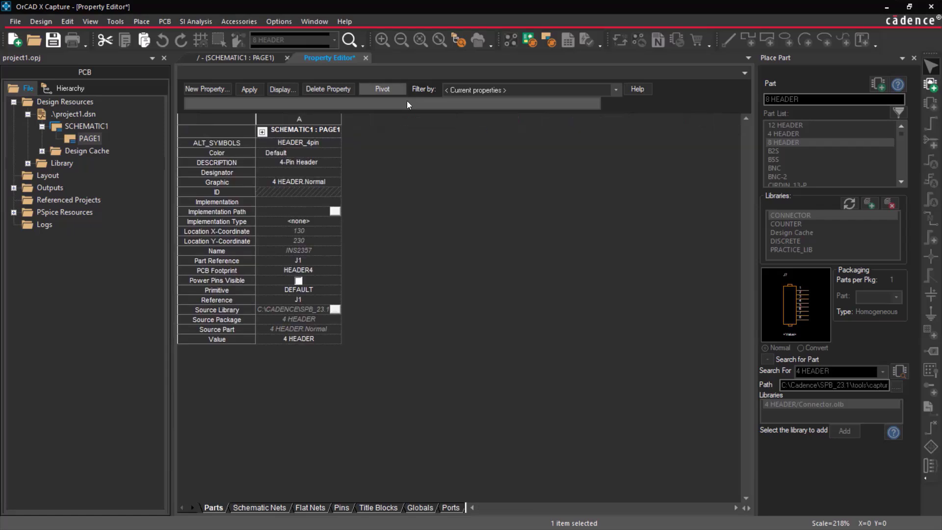
Step: Expand Design Cache and widen the project tree so full library paths of 74F162, 74LS00, 8 HEADER and 4 HEADER show
click(365, 57)
click(42, 151)
drag(176, 155, 385, 157)
click(428, 160)
ctrl+scroll(428, 159, down, 5)
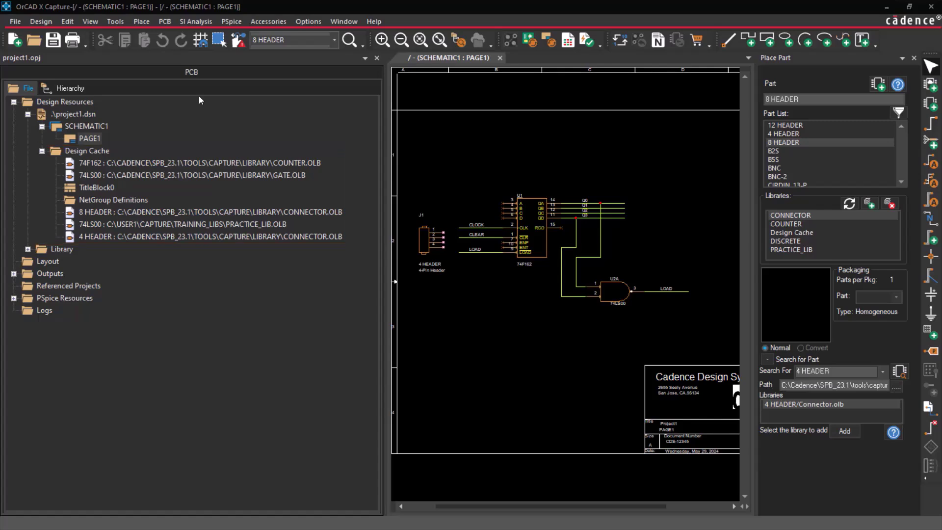
Step: Copy the cached 4 HEADER part and paste it into practice_lib.olb
right_click(142, 235)
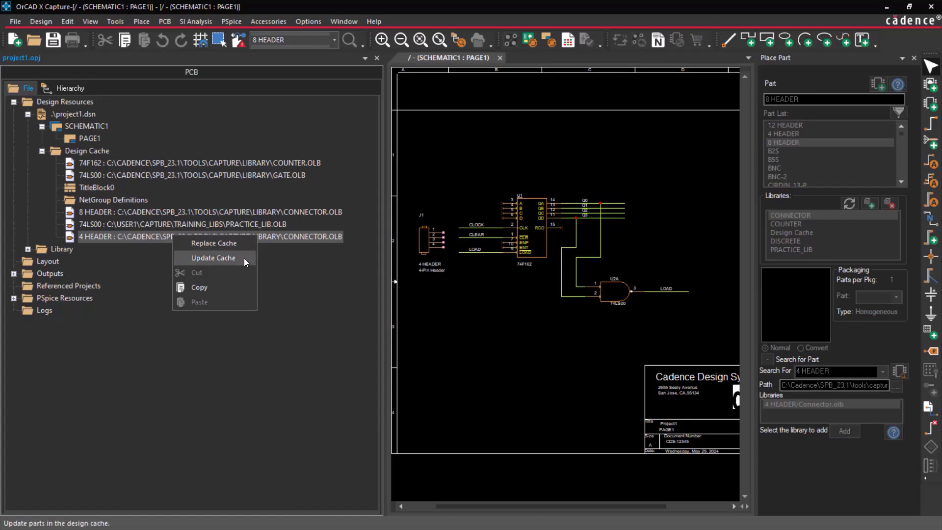
key(Escape)
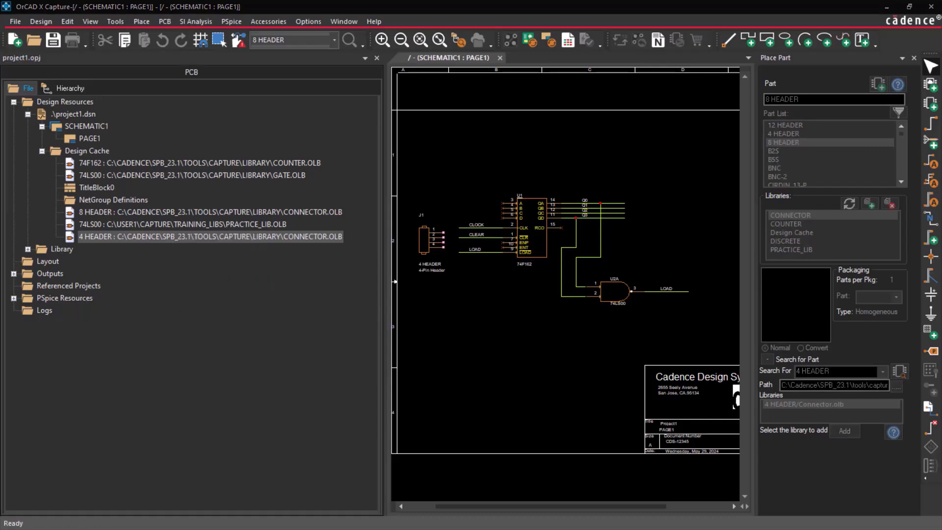
right_click(157, 237)
click(230, 288)
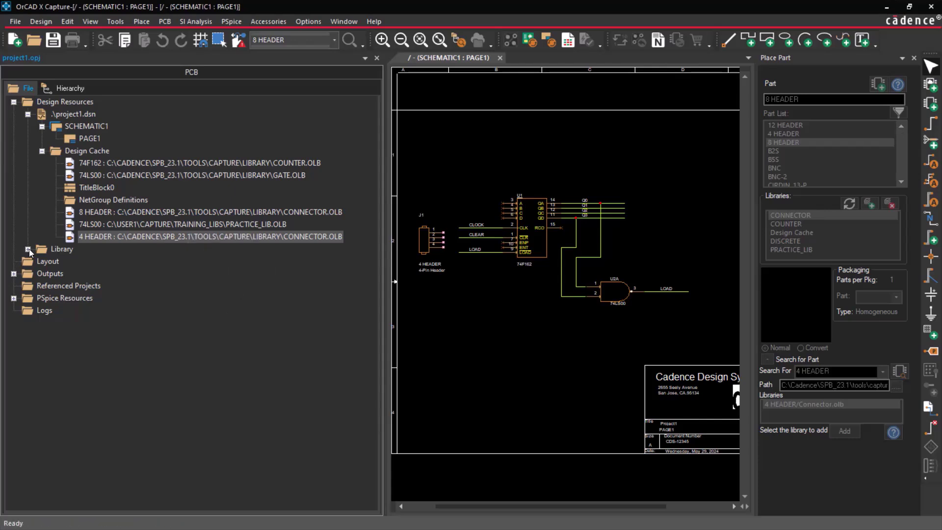
click(27, 249)
right_click(149, 261)
click(195, 401)
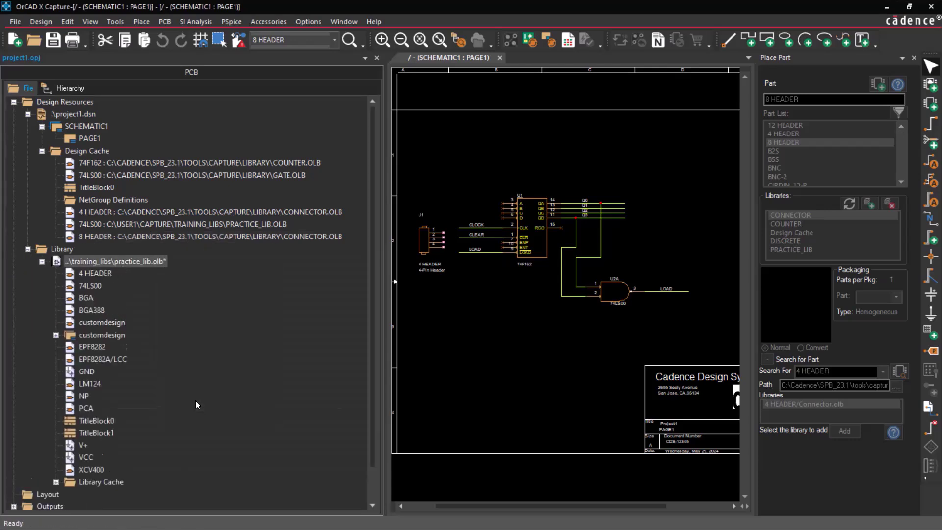
Step: Save the practice_lib.olb library with Ctrl+S
click(127, 259)
key(ctrl+s)
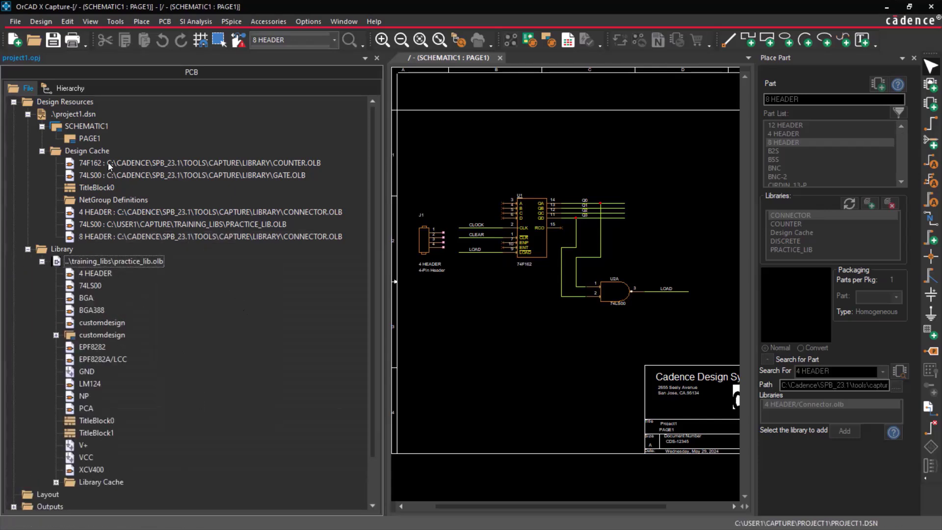
click(105, 152)
Step: Run Cleanup Cache on Design Cache, saving the design, to drop the unused 8 HEADER
click(194, 240)
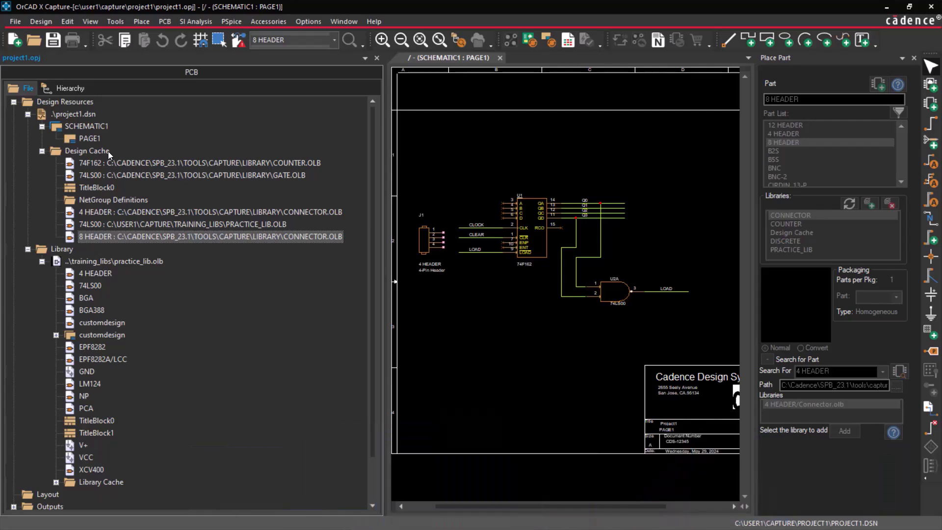
right_click(108, 151)
click(186, 157)
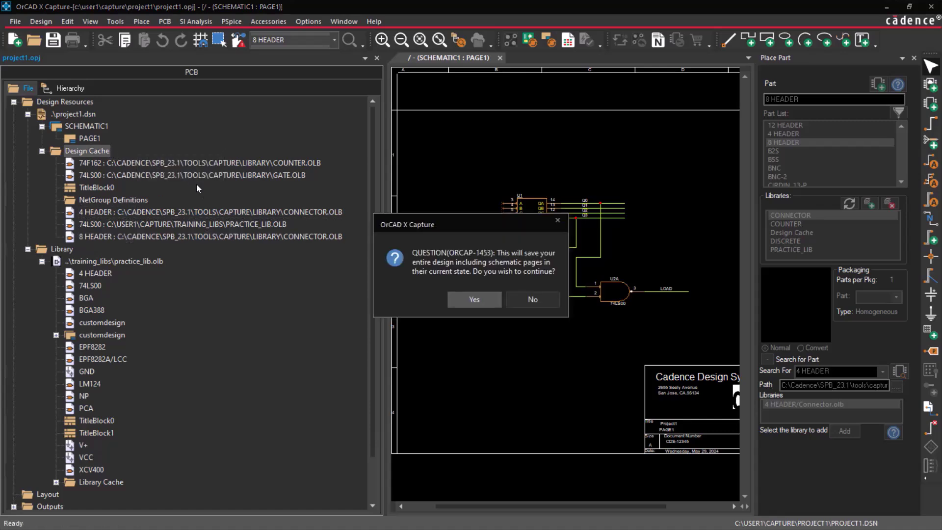
click(472, 299)
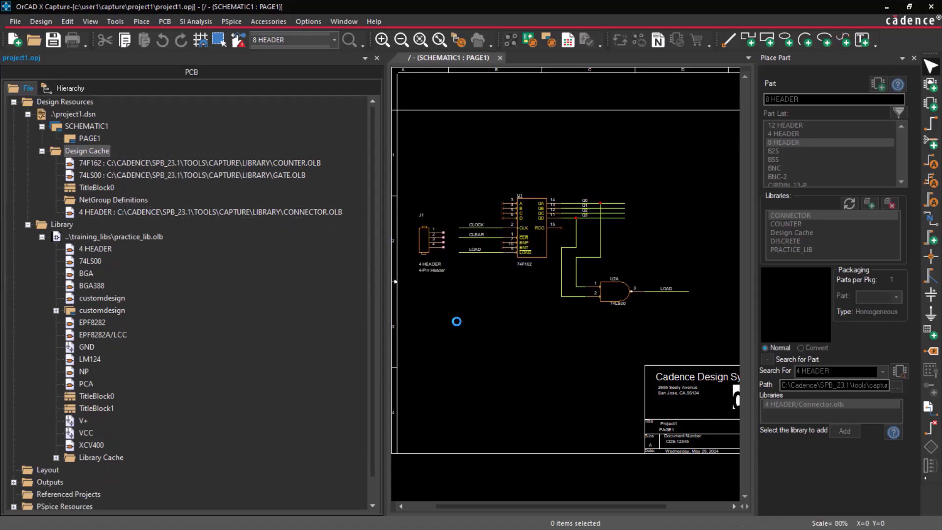